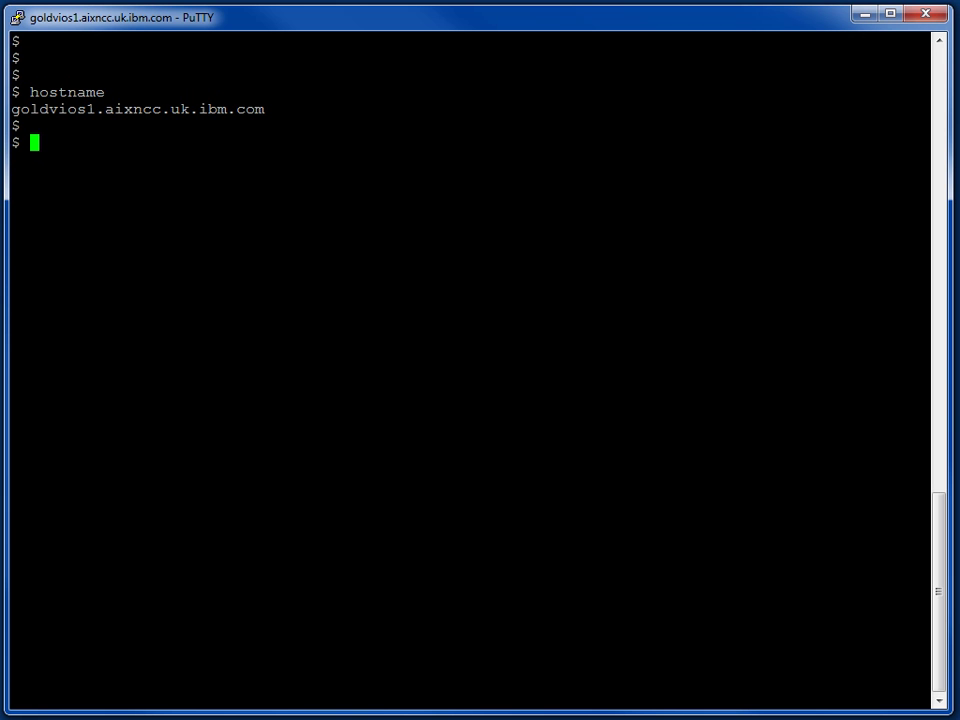
# List the clusters with cluster -list, and show the node status of galaxy with cluster -status -clustername galaxy
pyautogui.write('cluster -list')
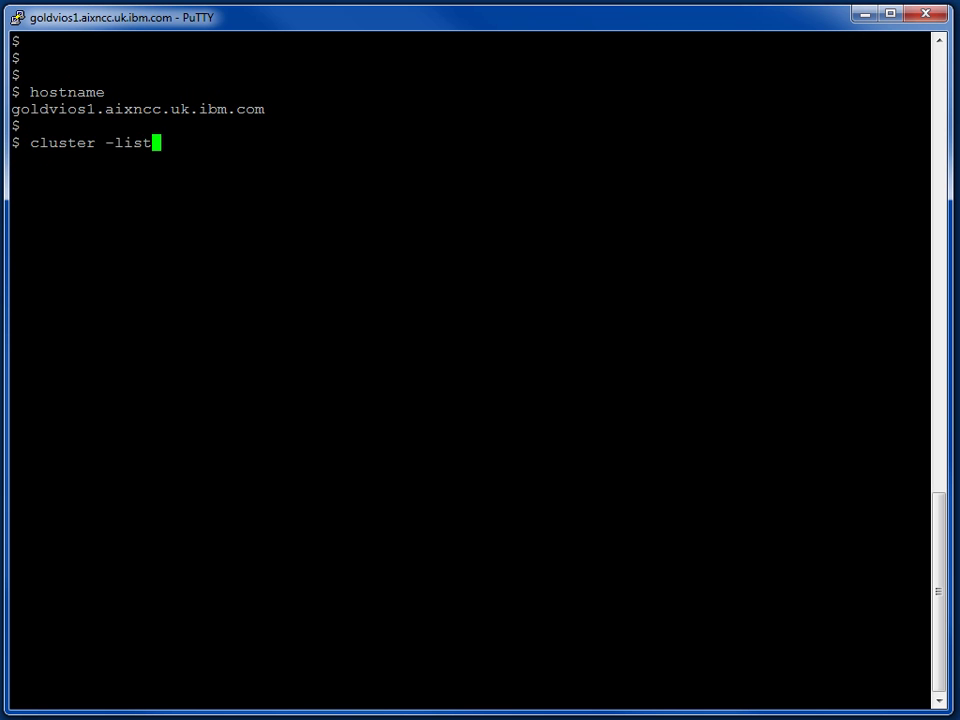
pyautogui.press('Return')
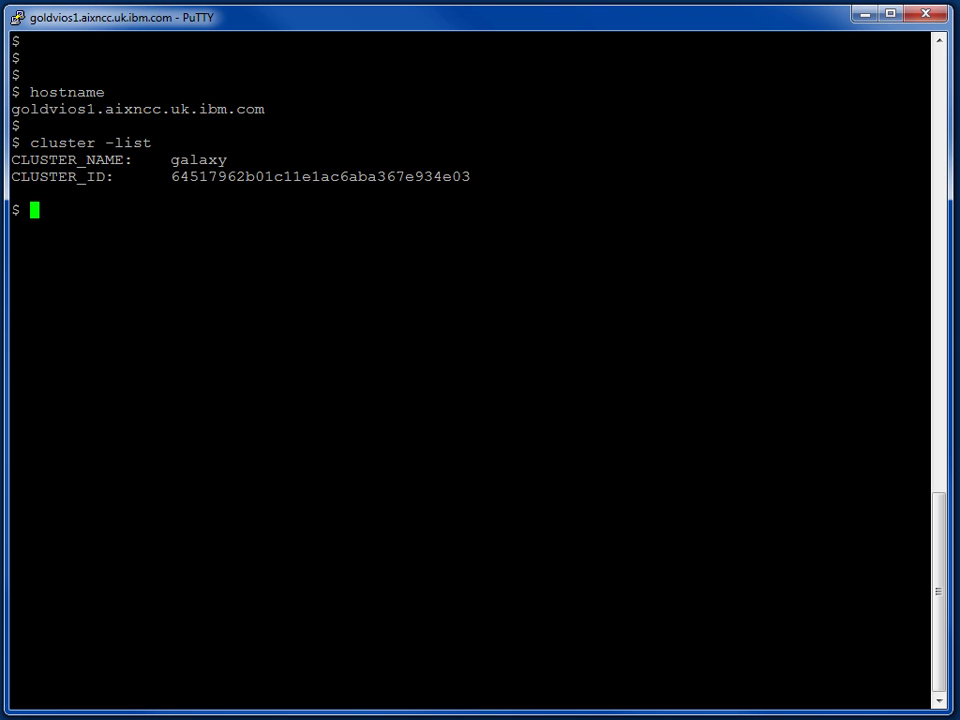
pyautogui.doubleClick(201, 161)
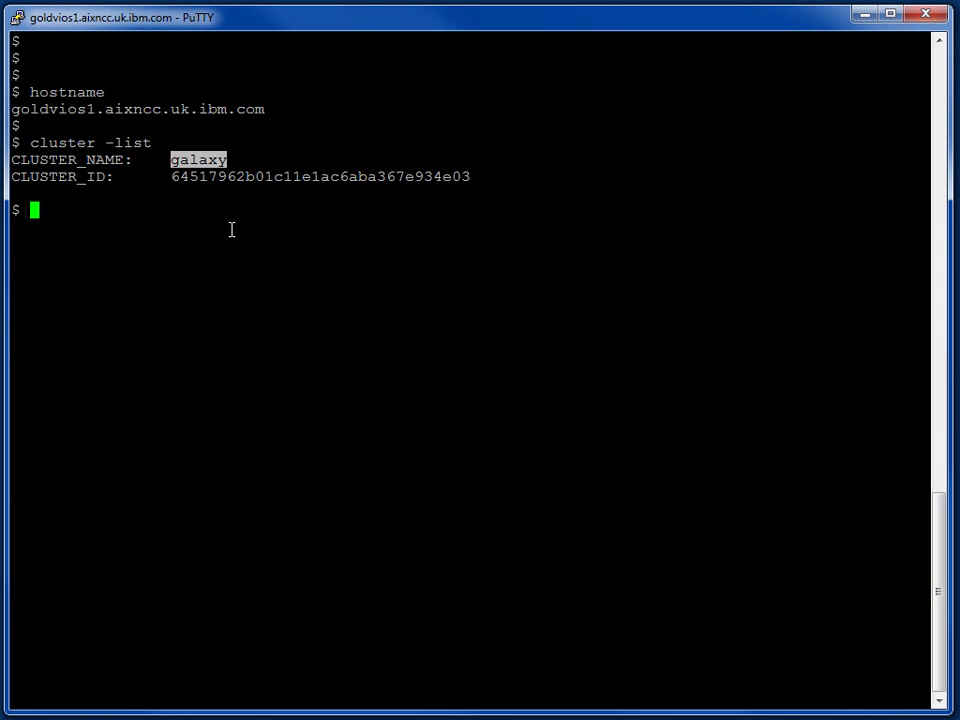
pyautogui.write('cluster -status -clustername galaxy')
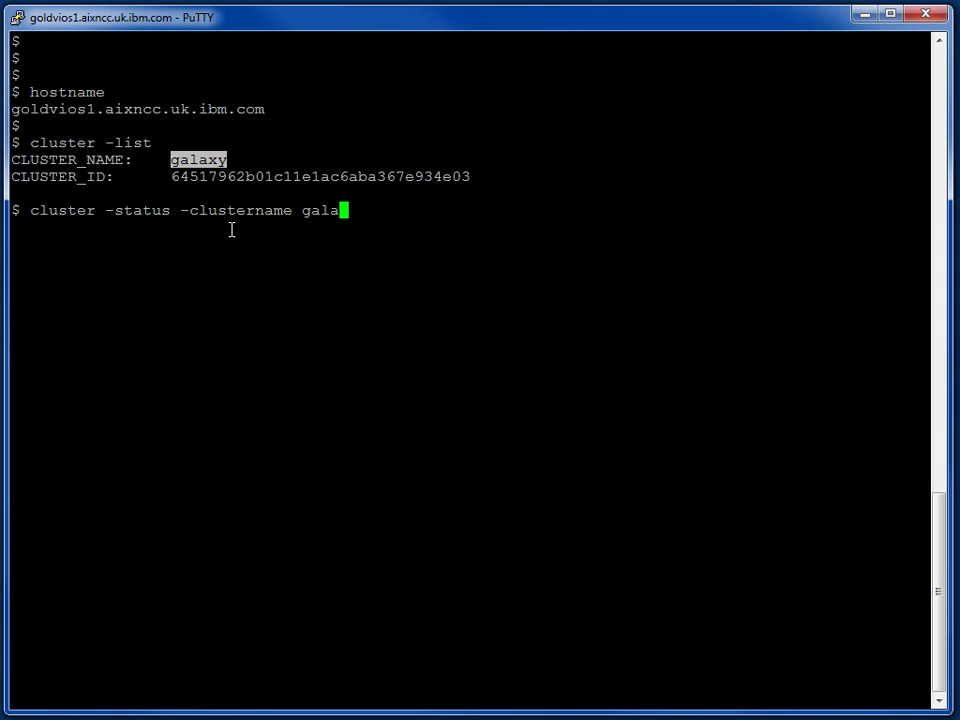
pyautogui.press('Return')
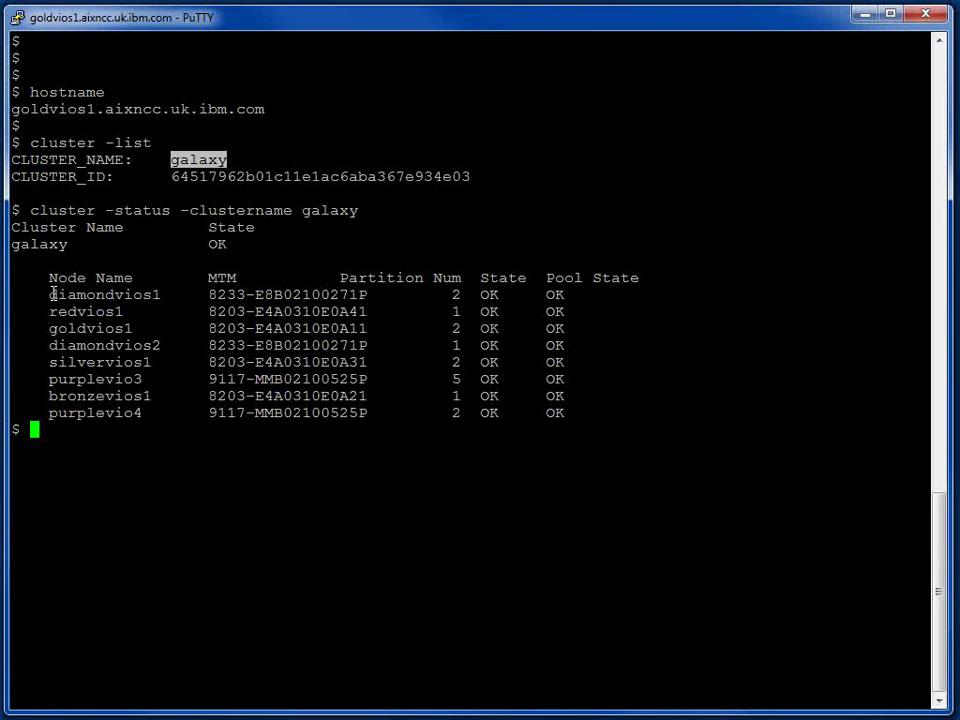
# Examine the node names, machine types and partition numbers of the diamondvios and purplevio nodes in the cluster status output
pyautogui.moveTo(52, 294); pyautogui.dragTo(163, 294)
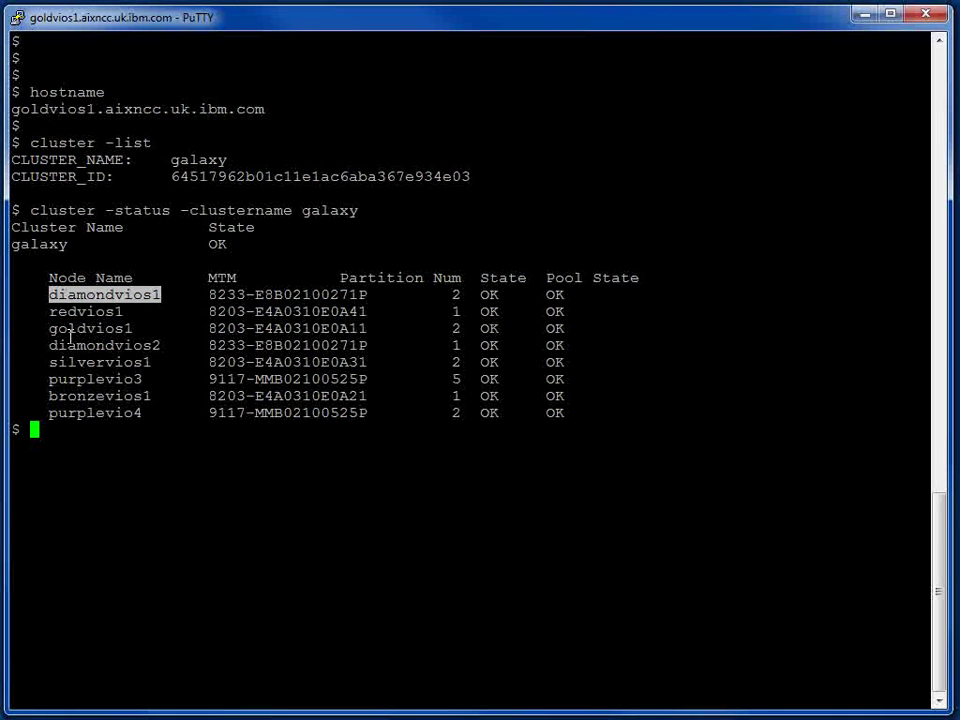
pyautogui.moveTo(49, 345); pyautogui.dragTo(157, 345)
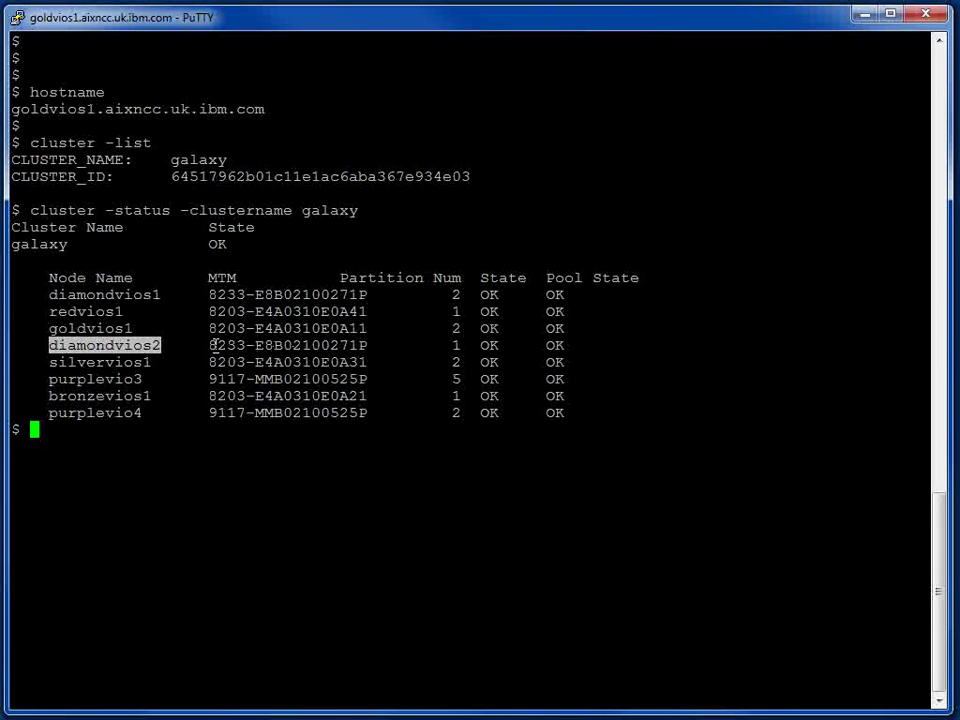
pyautogui.moveTo(210, 345); pyautogui.dragTo(368, 345)
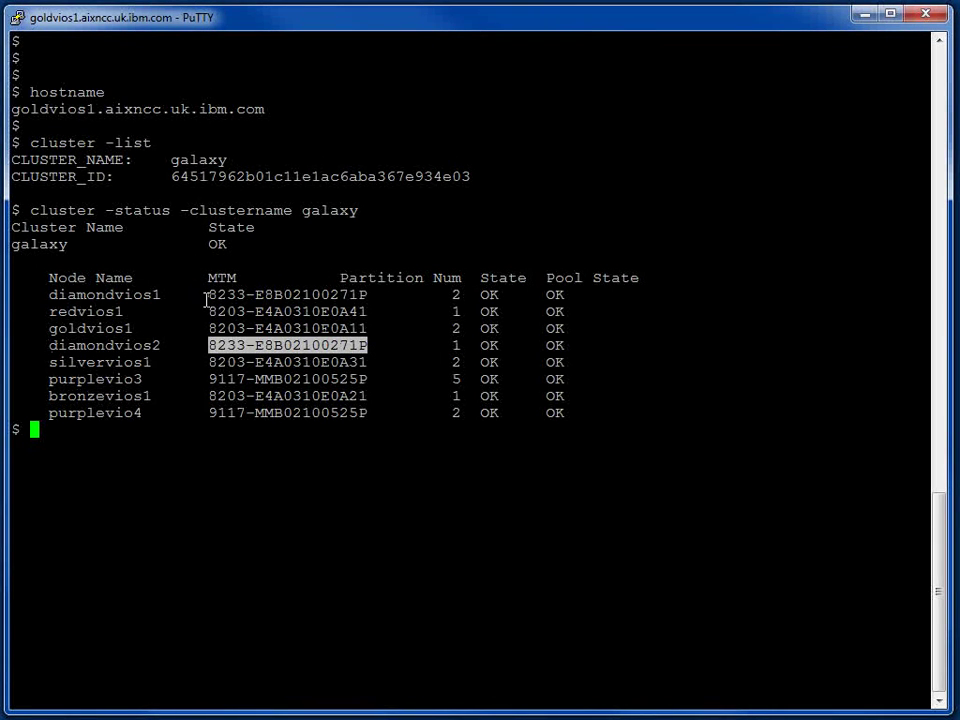
pyautogui.moveTo(207, 296); pyautogui.dragTo(358, 294)
pyautogui.moveTo(460, 343); pyautogui.dragTo(448, 345)
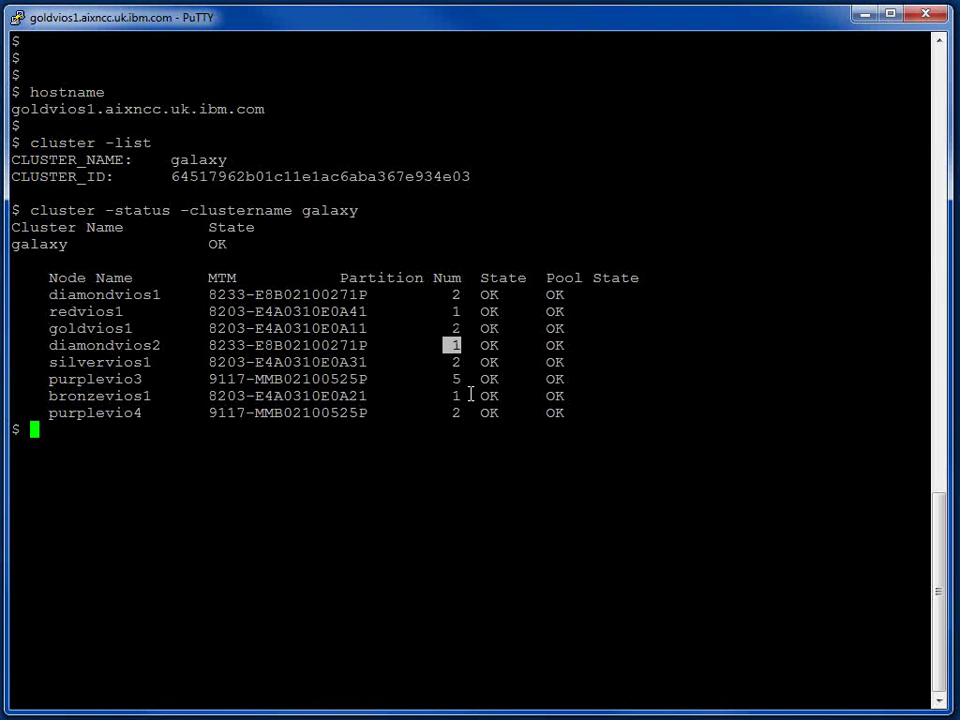
pyautogui.click(462, 377)
pyautogui.moveTo(462, 377); pyautogui.dragTo(55, 375)
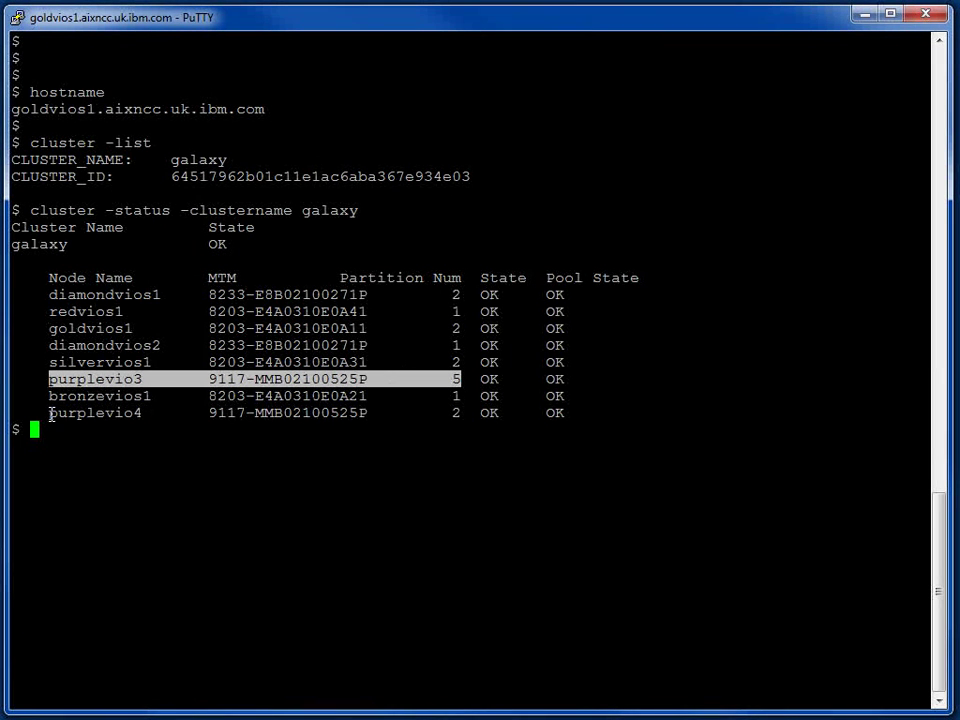
pyautogui.moveTo(47, 412); pyautogui.dragTo(462, 413)
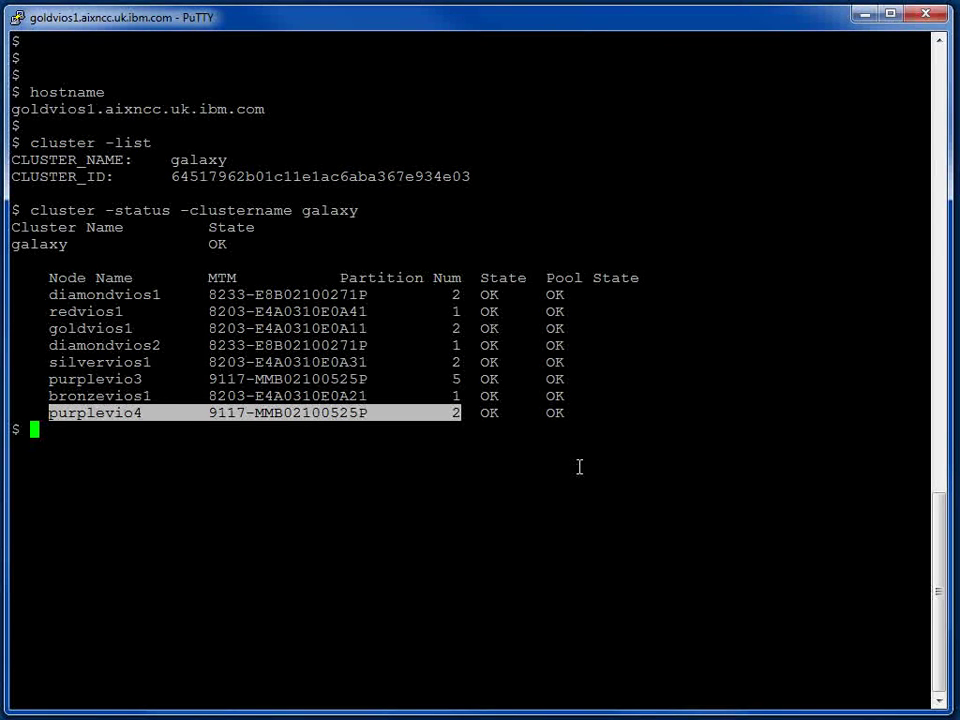
# Clear the terminal and show the cluster's storage pool details with lssp -clustername galaxy
pyautogui.write('clear')
pyautogui.press('Return')
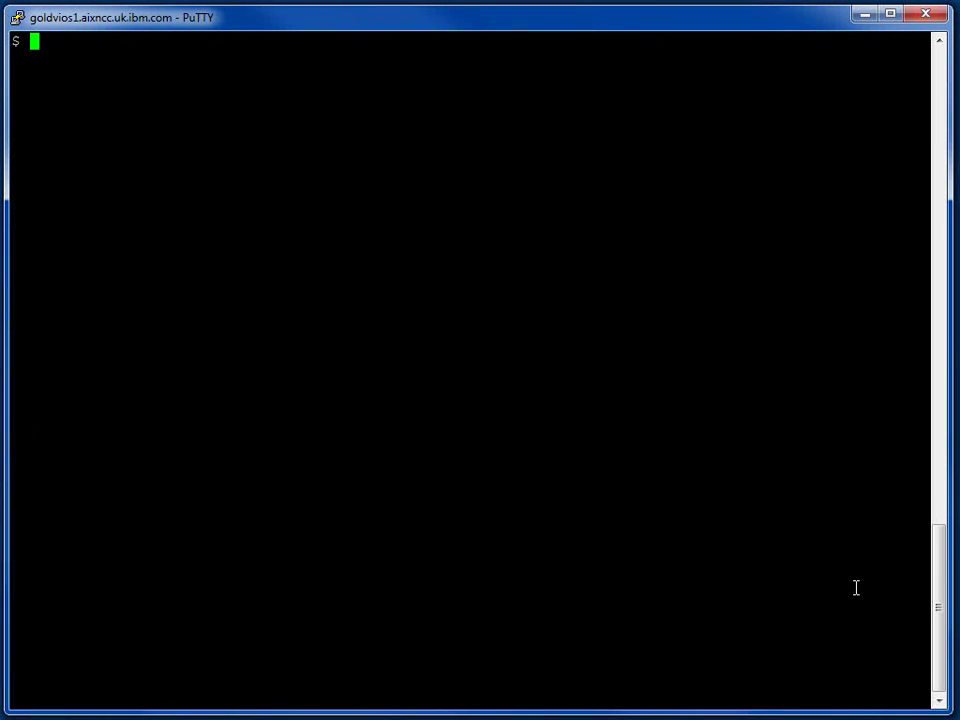
pyautogui.press('Return')
pyautogui.write('lssp -clustername galaxy')
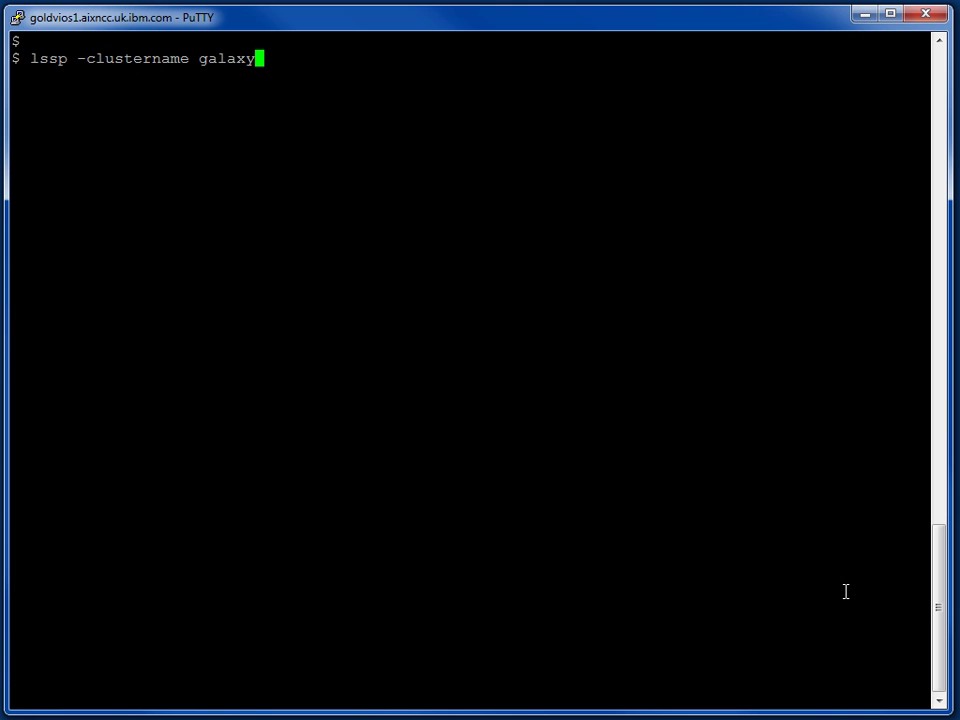
pyautogui.press('Return')
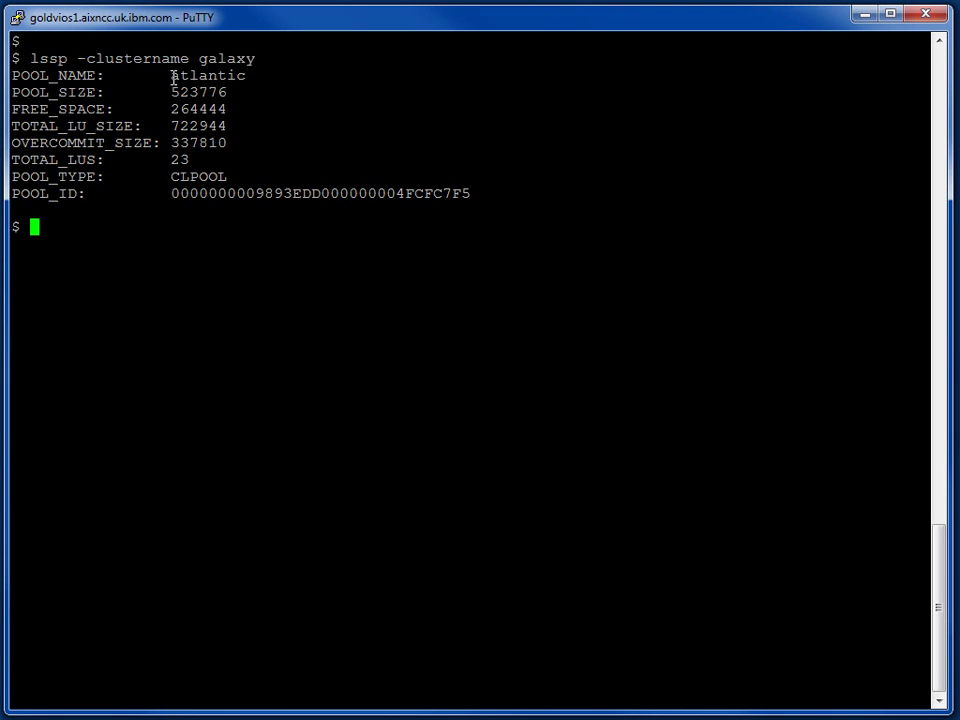
# Examine the pool's name, size, total LU size, overcommit size, free space and number of logical units
pyautogui.moveTo(171, 75); pyautogui.dragTo(247, 77)
pyautogui.click(245, 78)
pyautogui.doubleClick(175, 92)
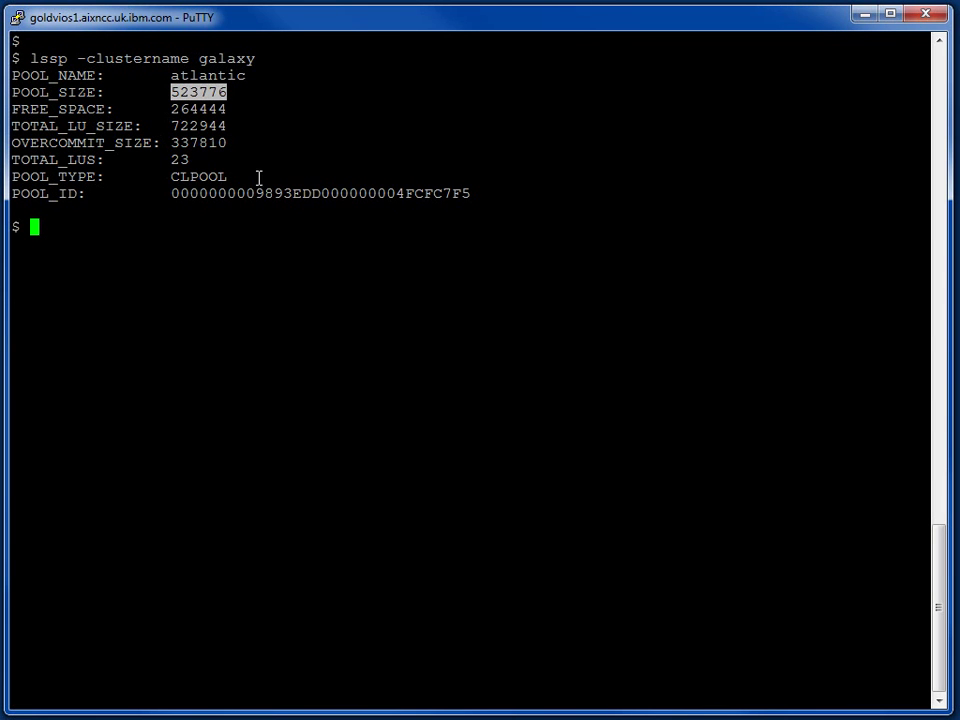
pyautogui.moveTo(172, 126); pyautogui.dragTo(227, 126)
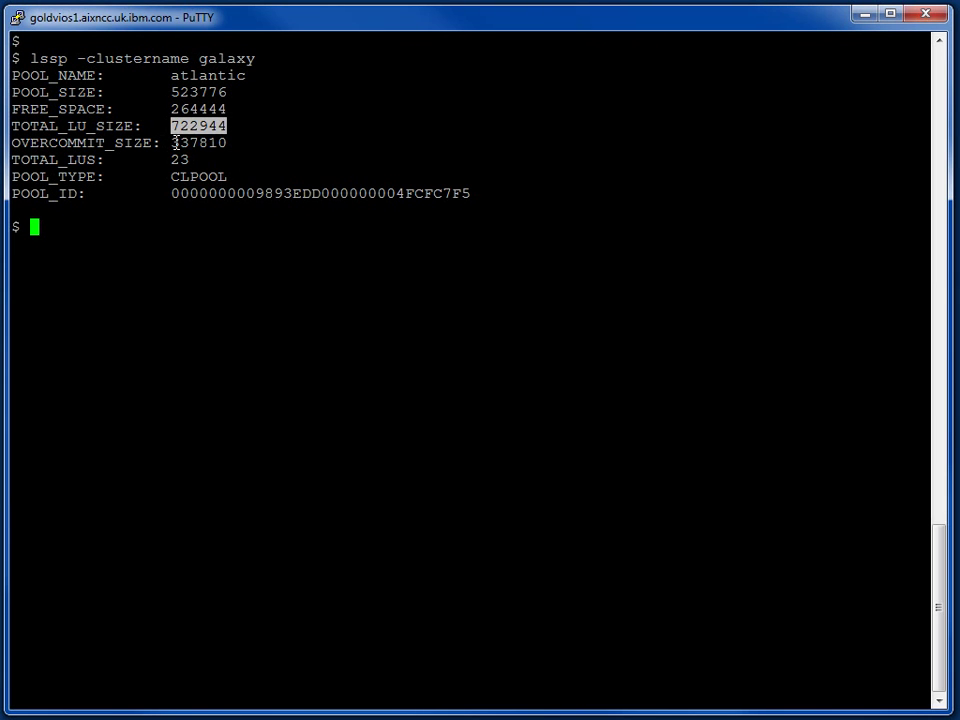
pyautogui.moveTo(172, 143); pyautogui.dragTo(228, 143)
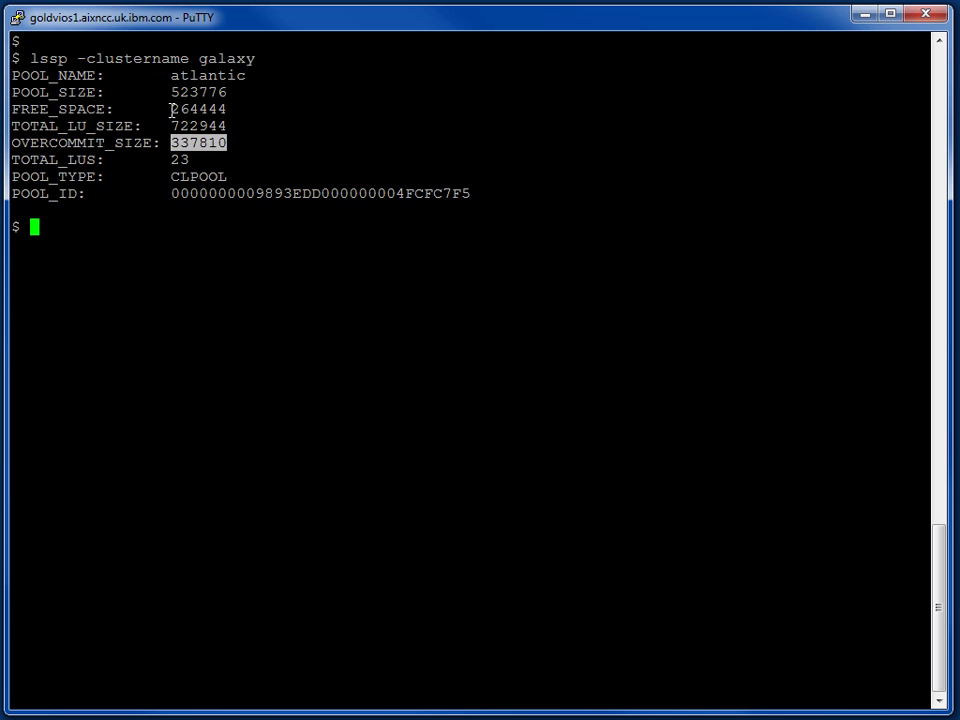
pyautogui.moveTo(170, 109); pyautogui.dragTo(226, 109)
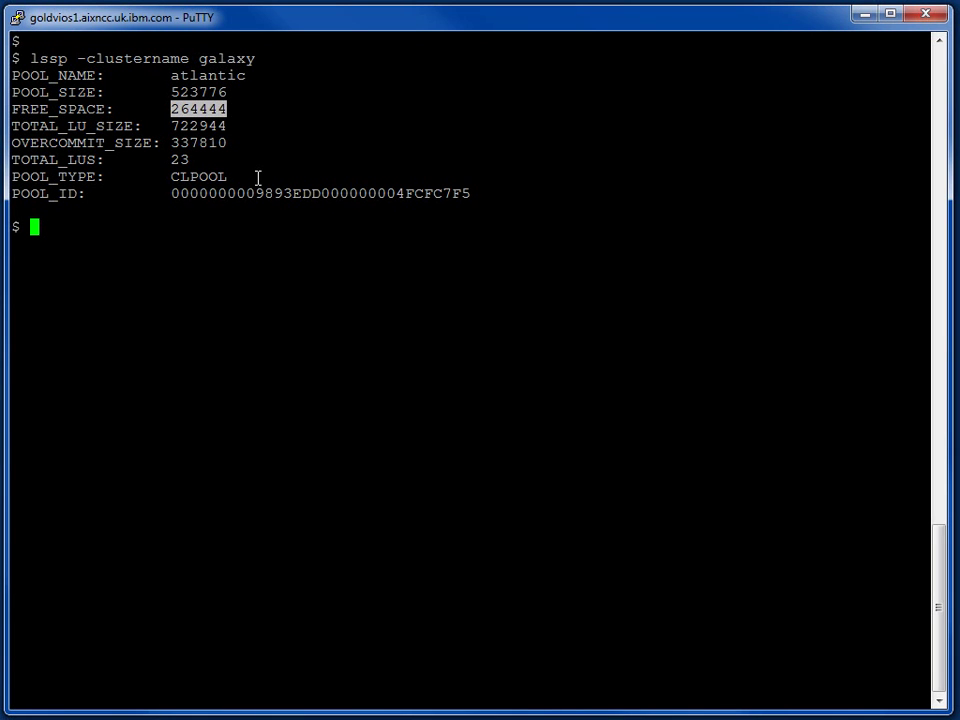
pyautogui.moveTo(172, 160); pyautogui.dragTo(188, 160)
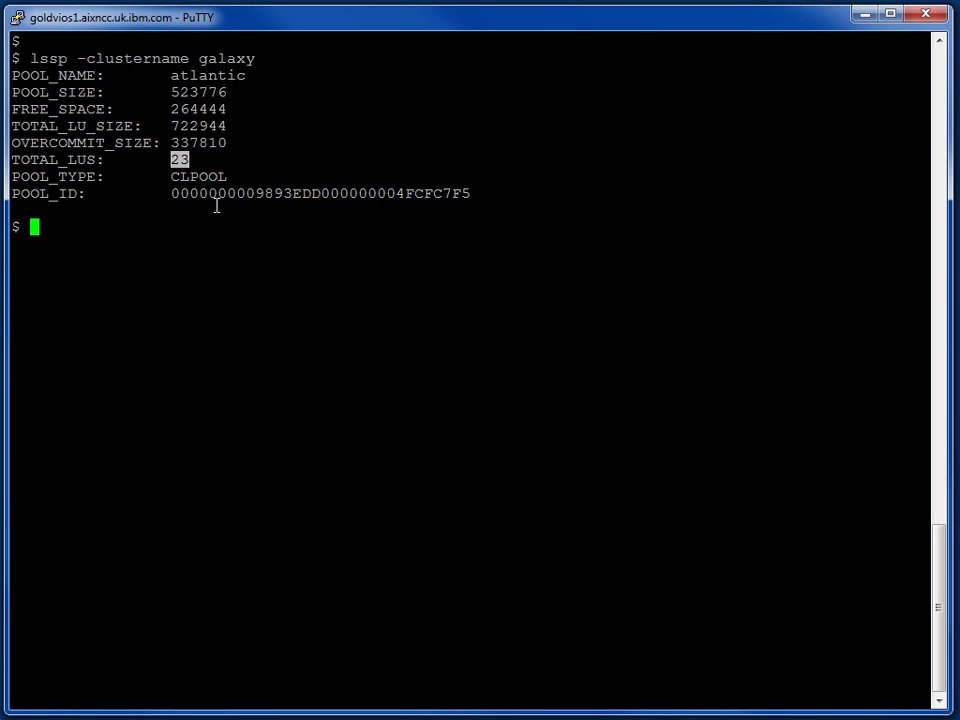
pyautogui.click(224, 196)
pyautogui.moveTo(171, 142); pyautogui.dragTo(227, 142)
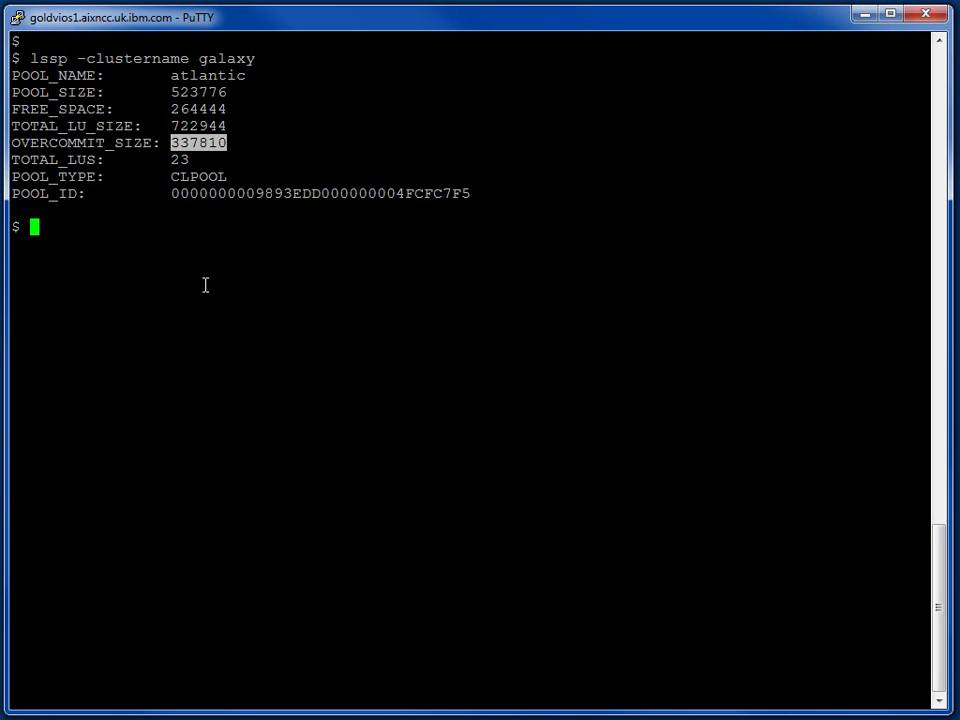
pyautogui.doubleClick(212, 76)
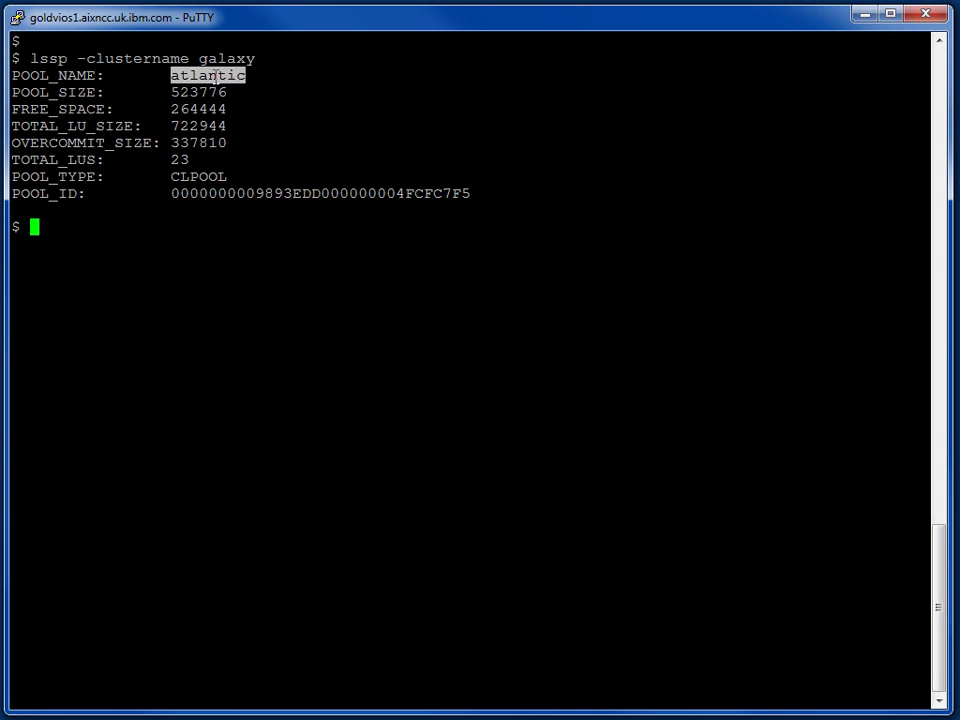
pyautogui.click(256, 236)
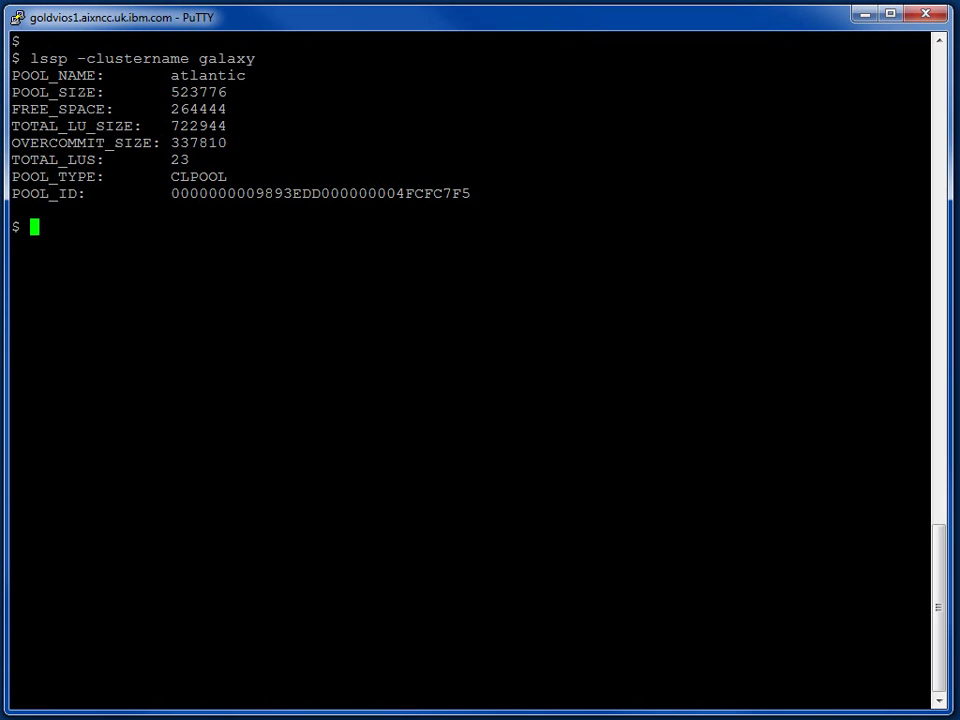
# List the logical units in the atlantic pool with lssp -clustername galaxy -sp atlantic -bd, and view the listing from its start
pyautogui.press('Return')
pyautogui.press('Up')
pyautogui.press('Left')
pyautogui.press('Left')
pyautogui.press('Left')
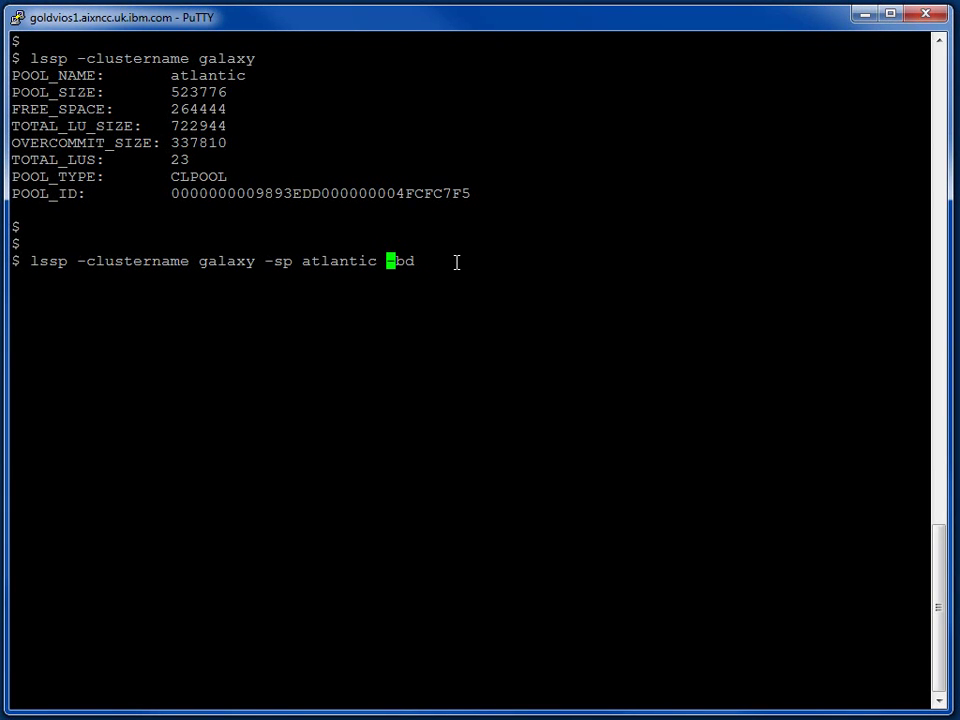
pyautogui.press('Return')
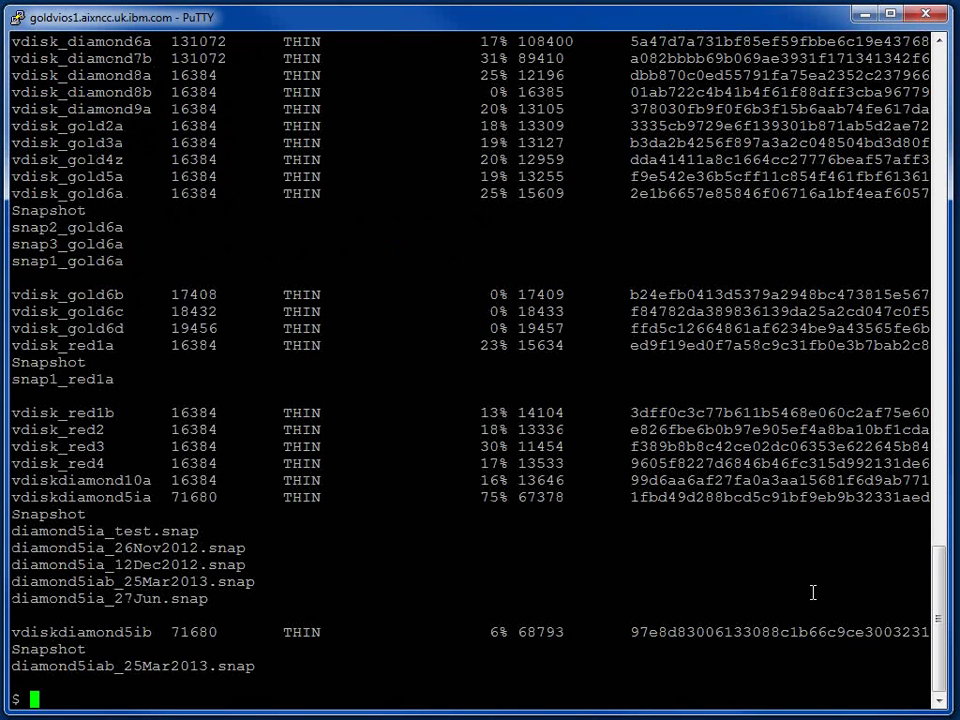
pyautogui.moveTo(940, 622); pyautogui.dragTo(952, 570)
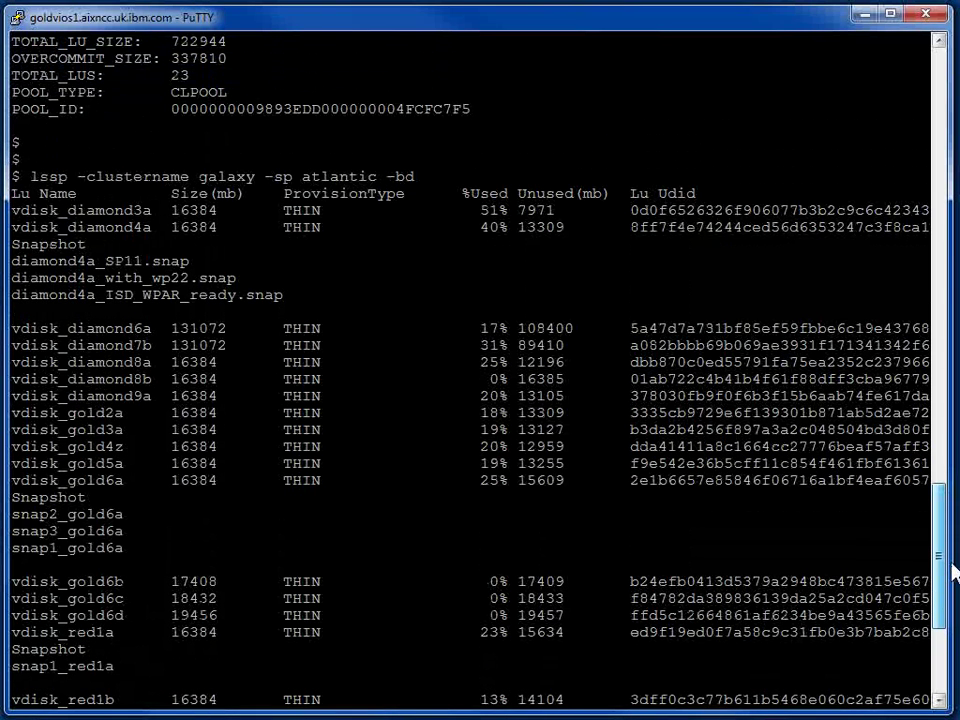
pyautogui.moveTo(952, 570); pyautogui.dragTo(294, 176)
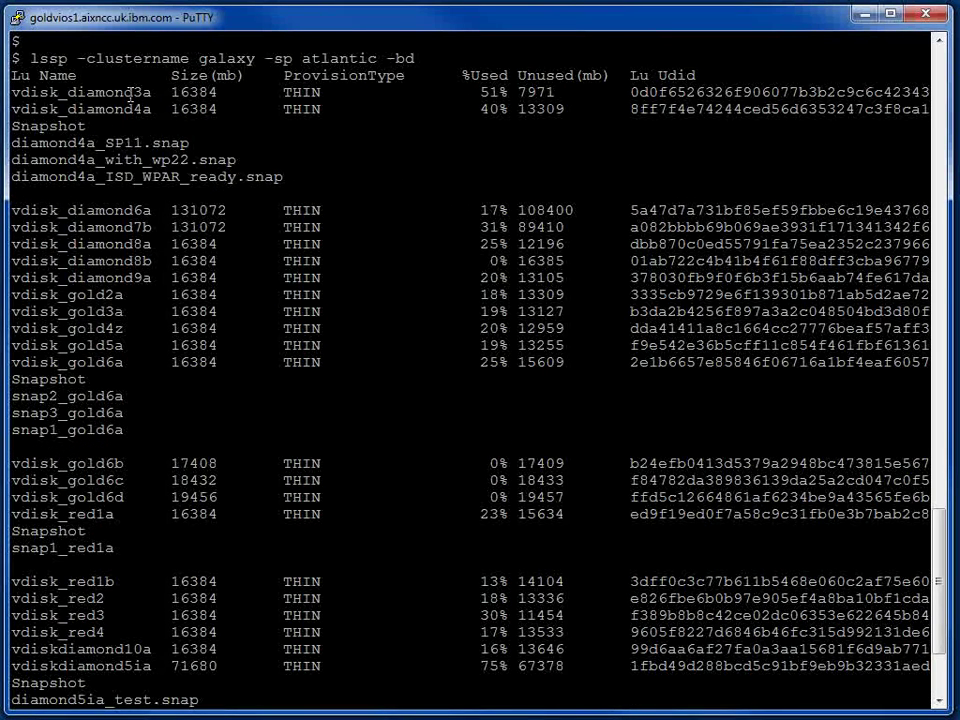
# Examine how the virtual disk name vdisk_diamond3a is composed in the first row of the logical unit listing
pyautogui.doubleClick(65, 91)
pyautogui.click(72, 91)
pyautogui.moveTo(72, 91); pyautogui.dragTo(148, 88)
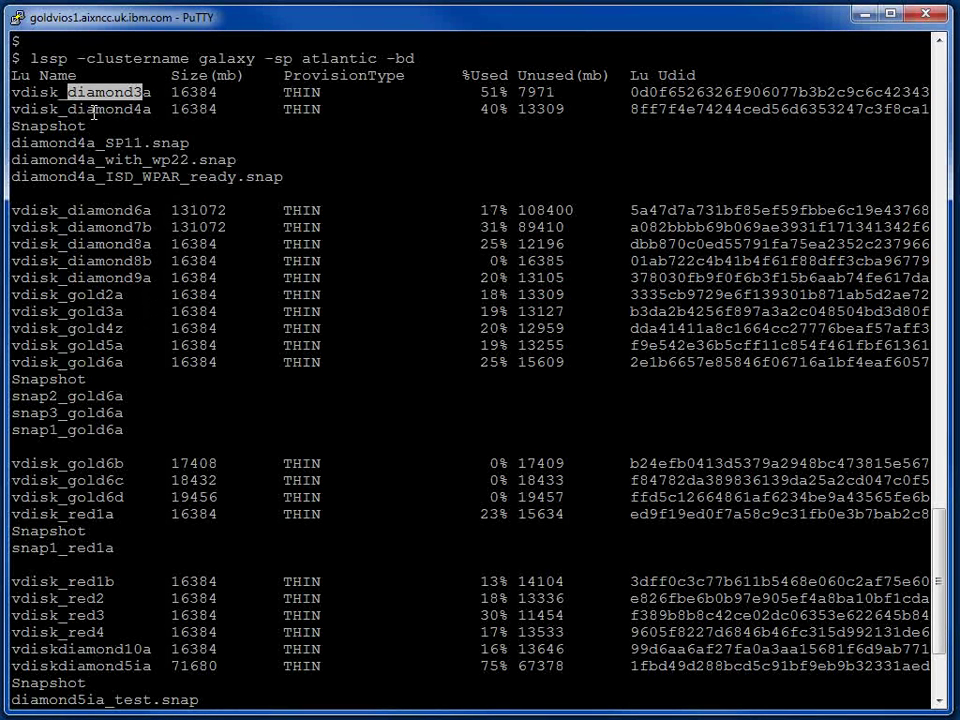
pyautogui.click(72, 91)
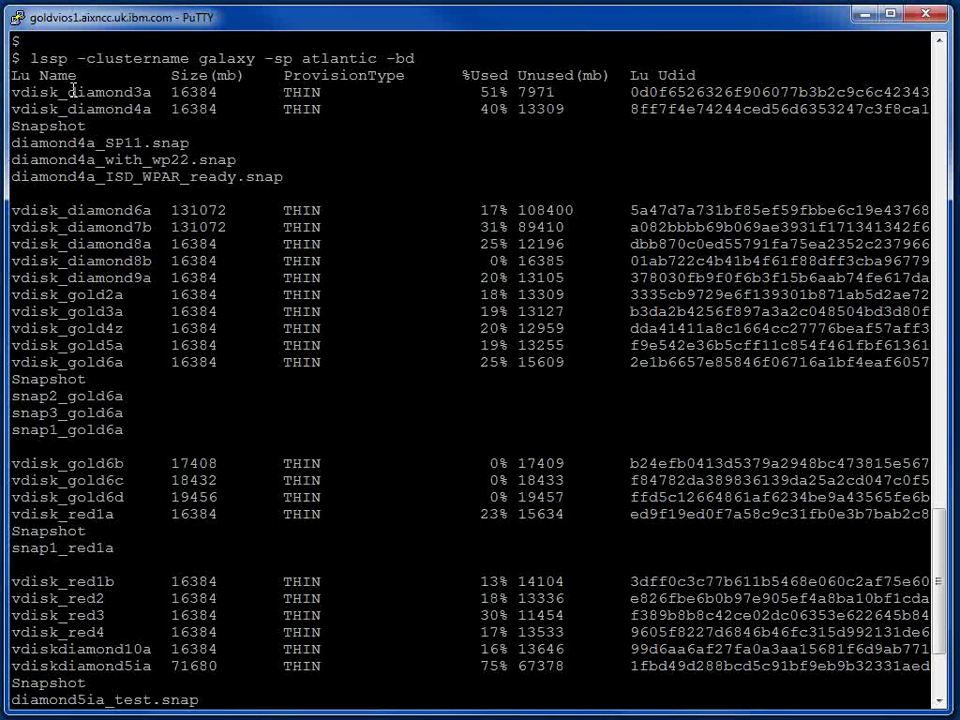
pyautogui.moveTo(72, 91); pyautogui.dragTo(129, 91)
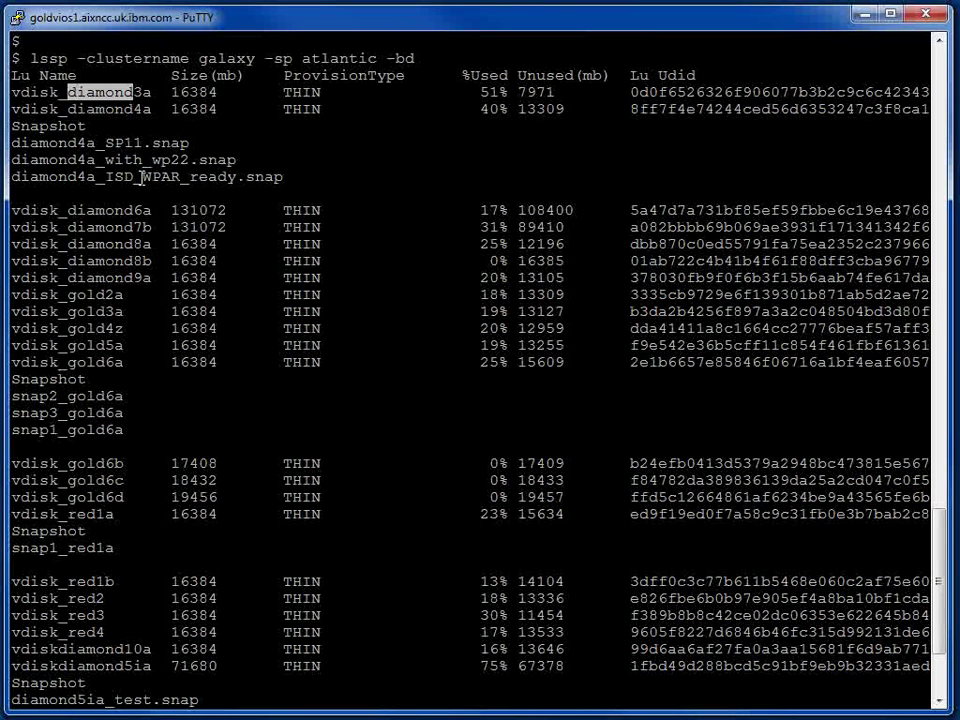
pyautogui.click(186, 91)
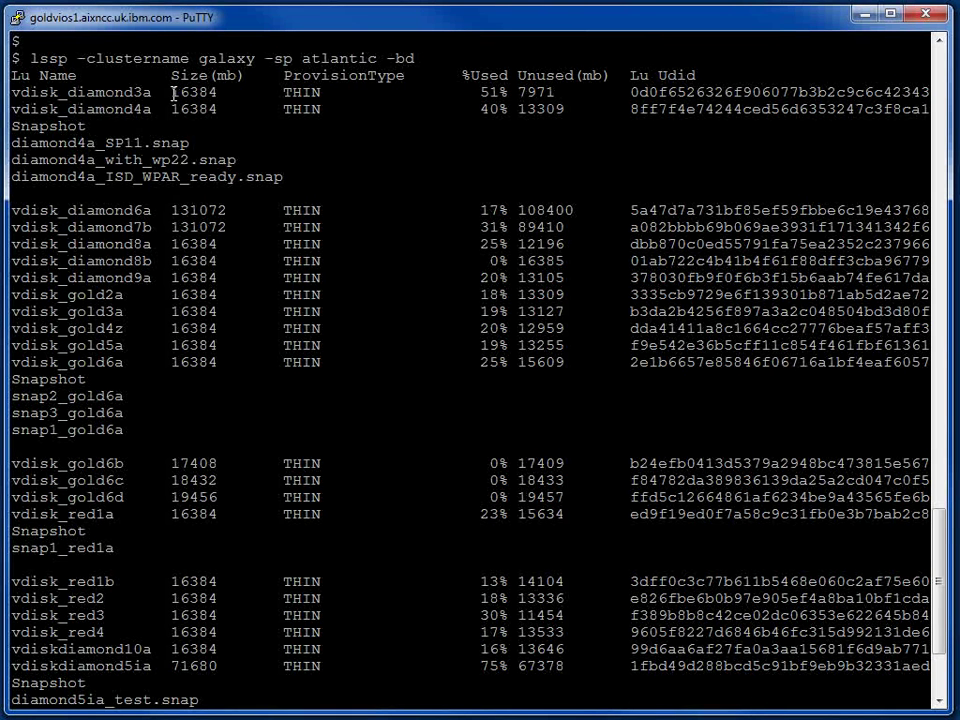
# Compare the sizes of vdisk_diamond3a, vdisk_diamond6a and vdiskdiamond5ia, and check the name and used percentage of vdiskdiamond5ia
pyautogui.doubleClick(174, 92)
pyautogui.click(174, 92)
pyautogui.doubleClick(215, 210)
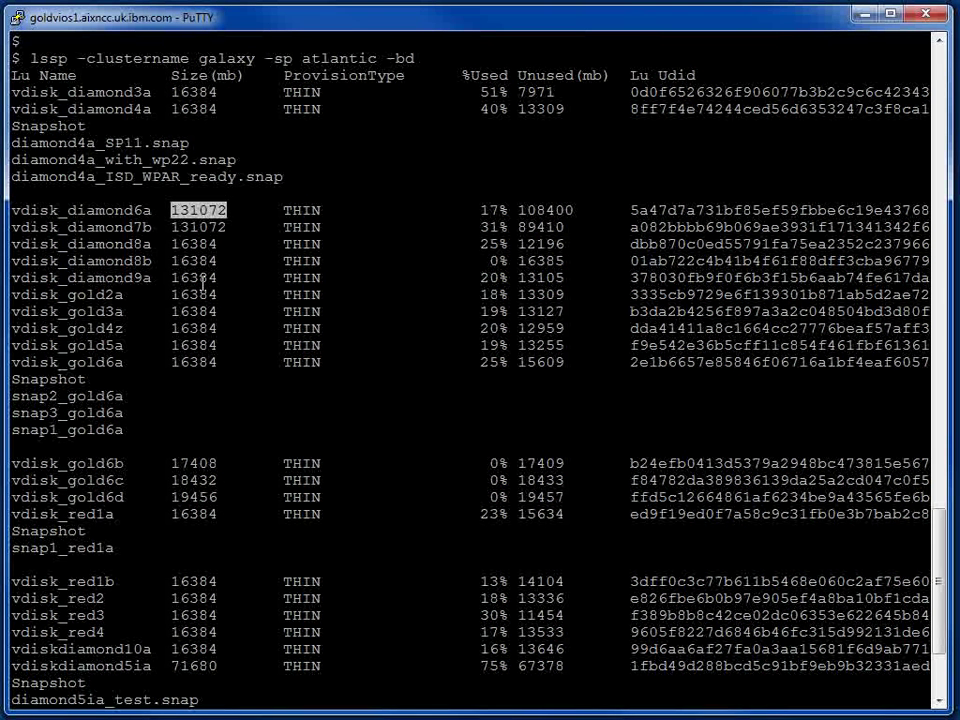
pyautogui.doubleClick(175, 665)
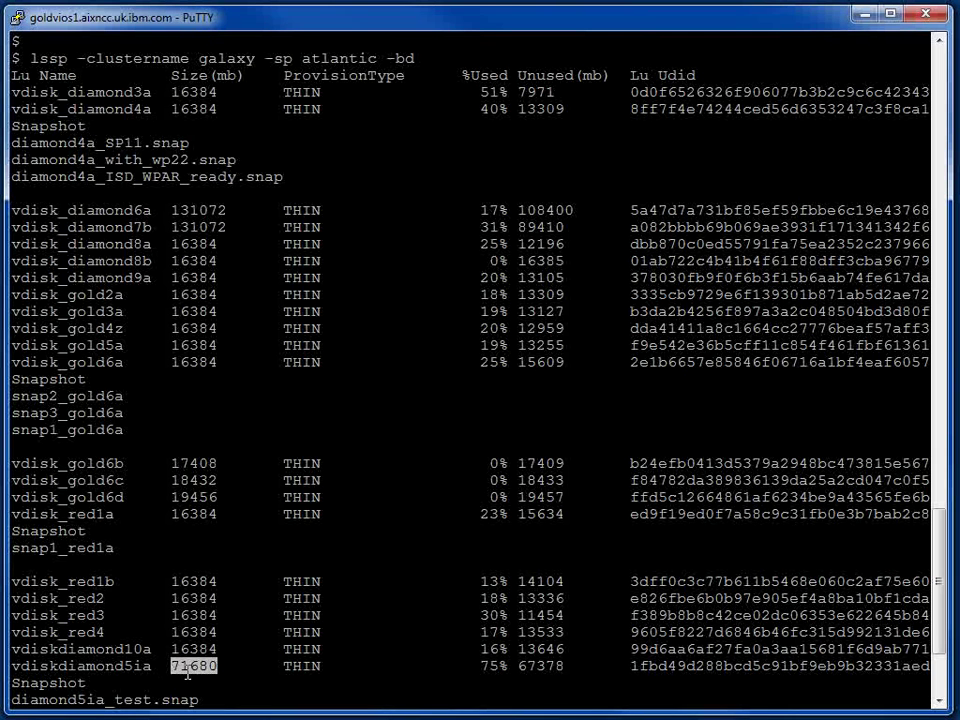
pyautogui.doubleClick(486, 665)
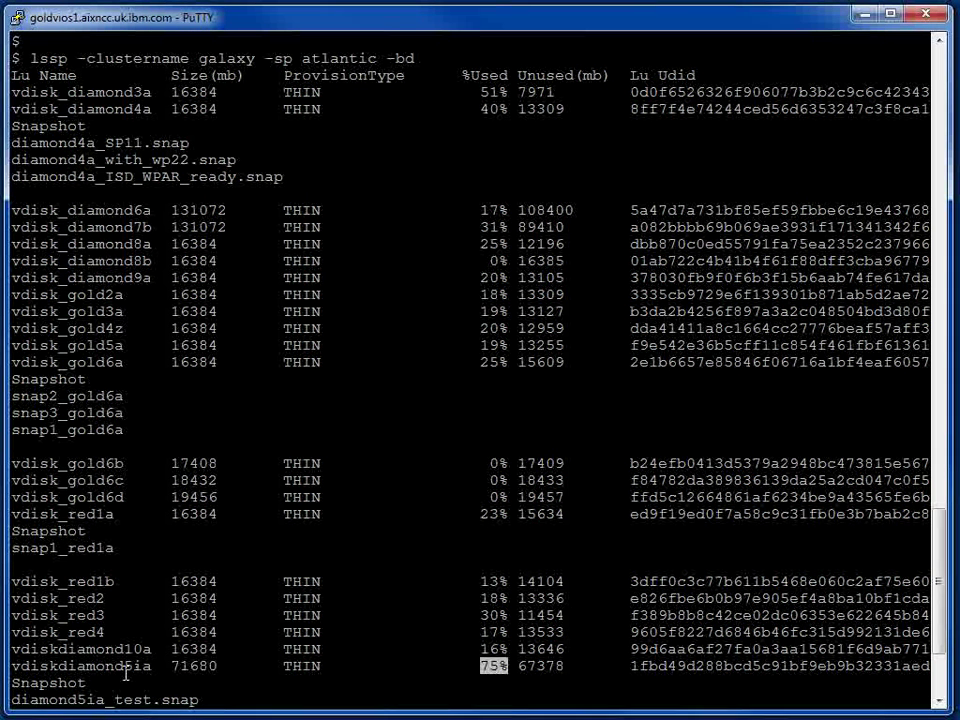
pyautogui.click(137, 665)
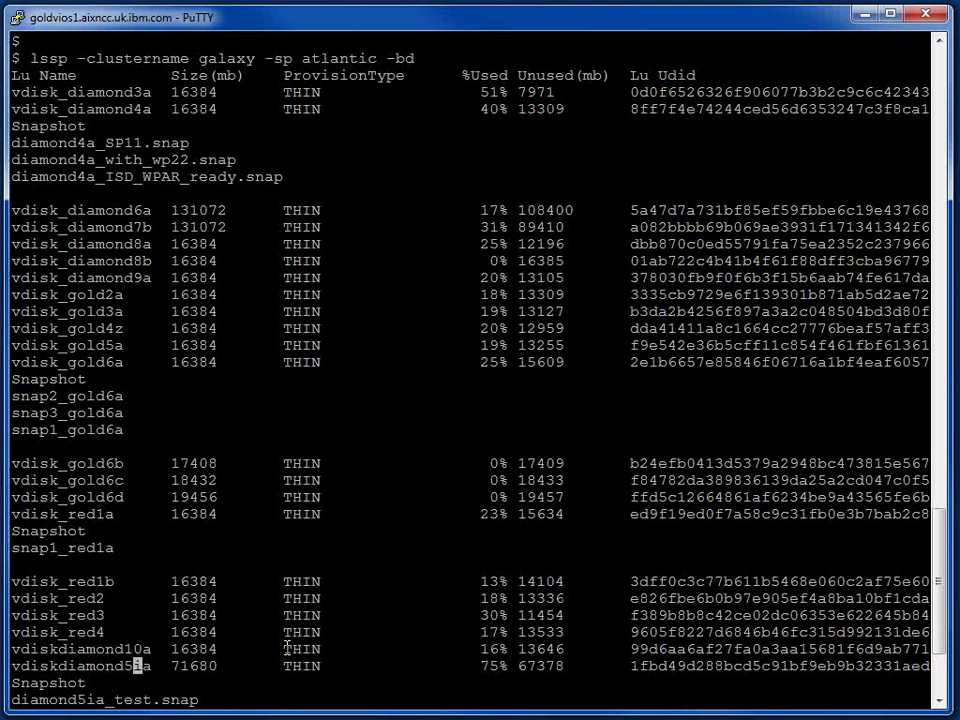
pyautogui.click(125, 665)
pyautogui.moveTo(12, 665); pyautogui.dragTo(152, 665)
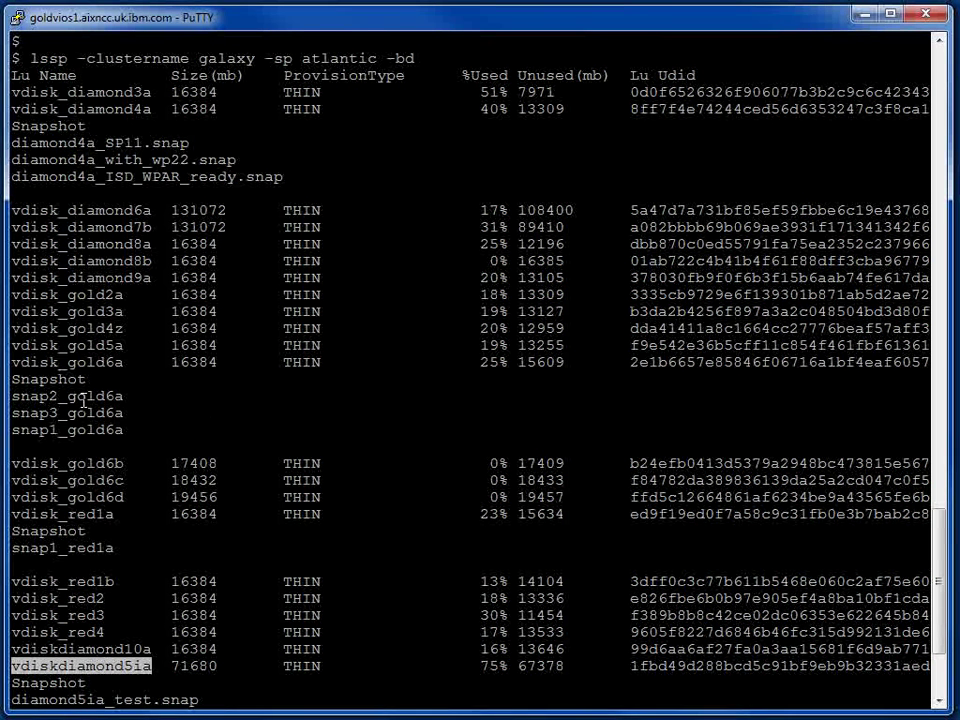
# Check the vdisk_gold6a row in the logical unit listing, and show the cluster configuration with lscluster -c
pyautogui.moveTo(11, 362); pyautogui.dragTo(118, 367)
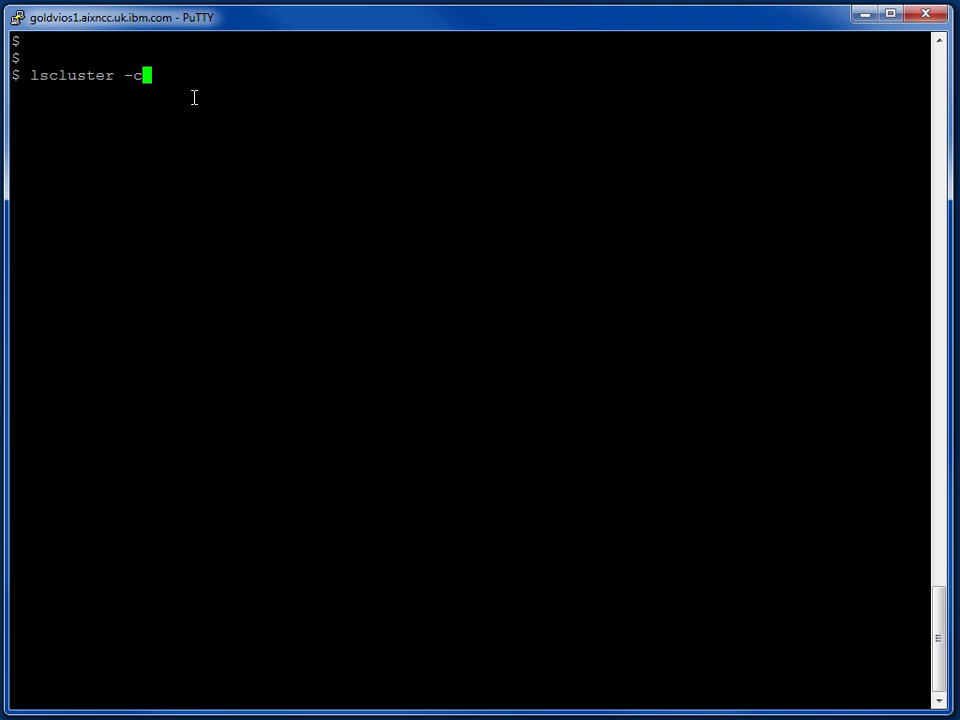
pyautogui.press('Return')
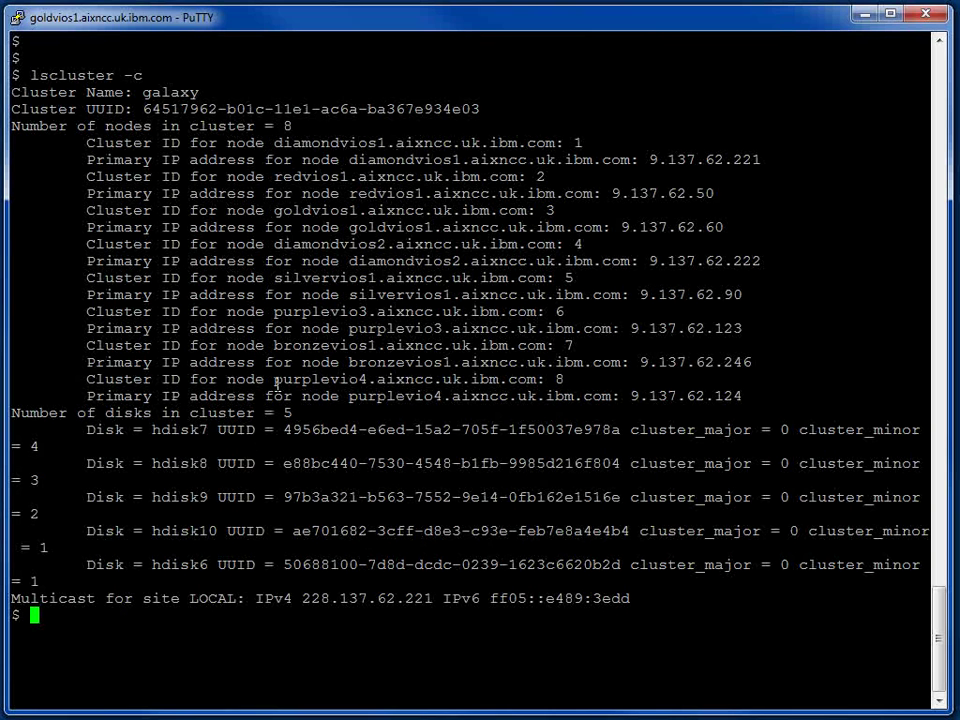
# Show the network interfaces of all cluster nodes by changing the recalled command to lscluster -i
pyautogui.press('Escape')
pyautogui.press('k')
pyautogui.press('w')
pyautogui.press('w')
pyautogui.press('r')
pyautogui.press('i')
pyautogui.press('Return')
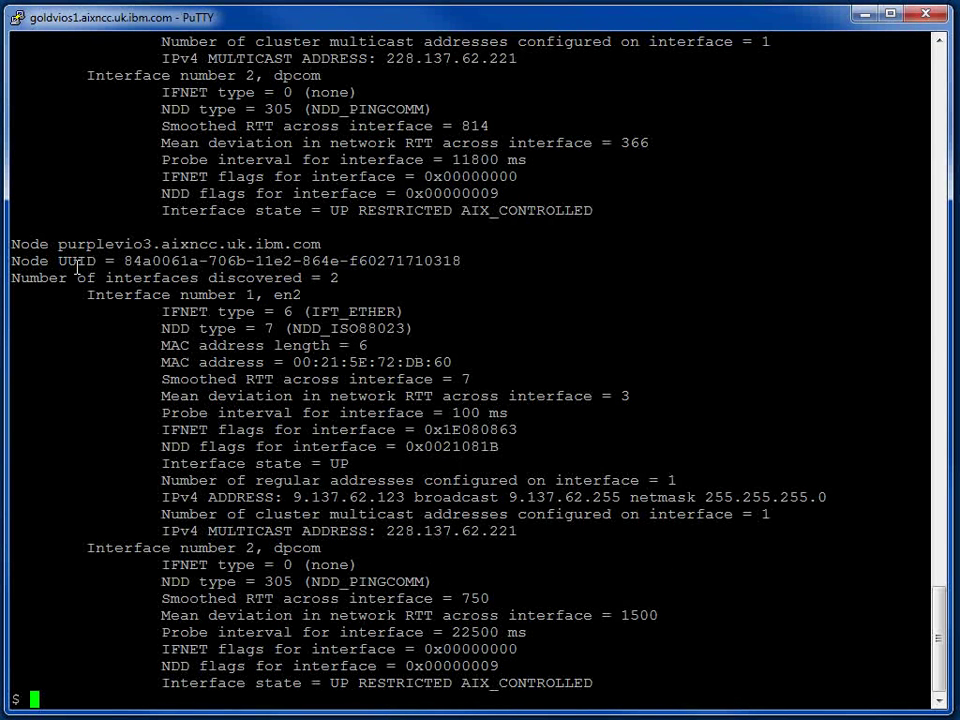
# Examine the purplevio3 node name and its two interfaces, en2 and dpcom, in the interface listing
pyautogui.moveTo(58, 244); pyautogui.dragTo(323, 244)
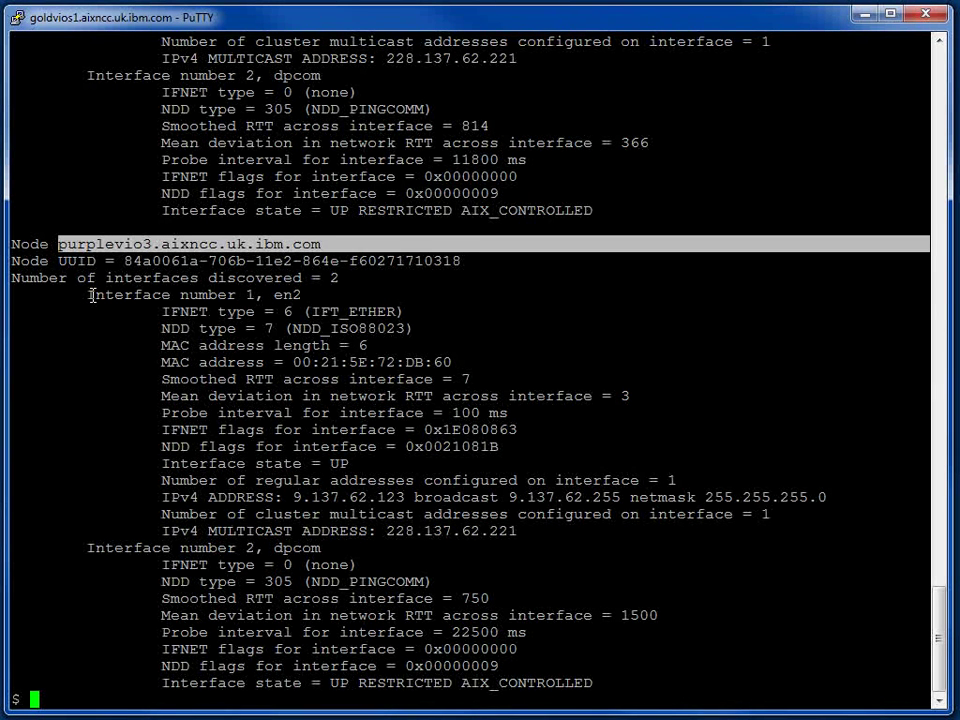
pyautogui.moveTo(92, 296); pyautogui.dragTo(300, 296)
pyautogui.click(289, 297)
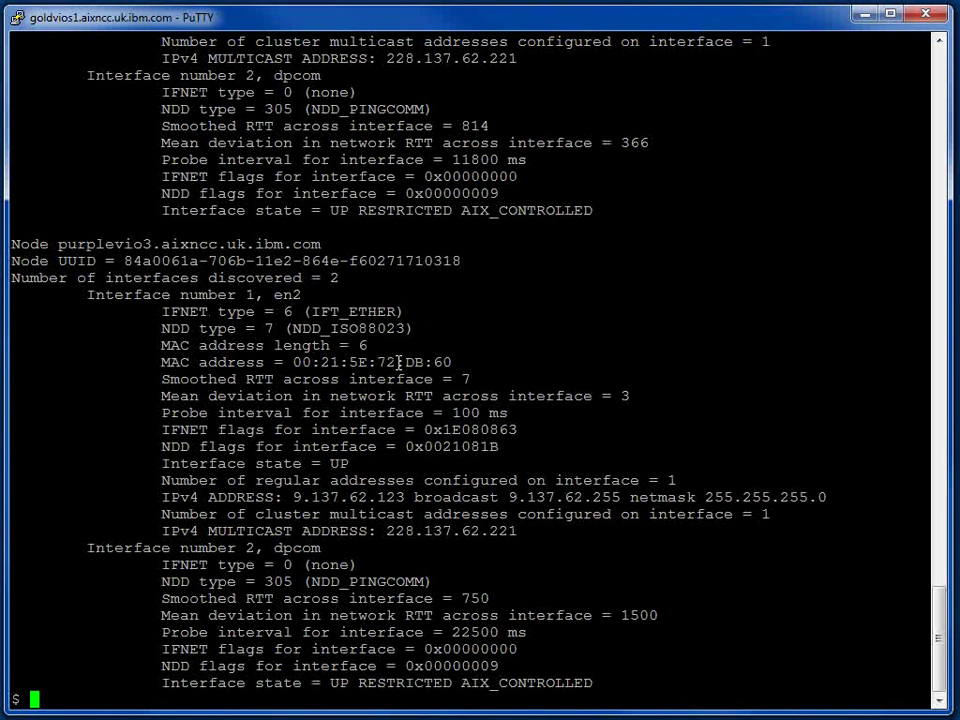
pyautogui.doubleClick(298, 547)
pyautogui.click(466, 547)
# List the disks discovered on every cluster node by switching the recalled lscluster command to its disk option
pyautogui.press('Escape')
pyautogui.press('k')
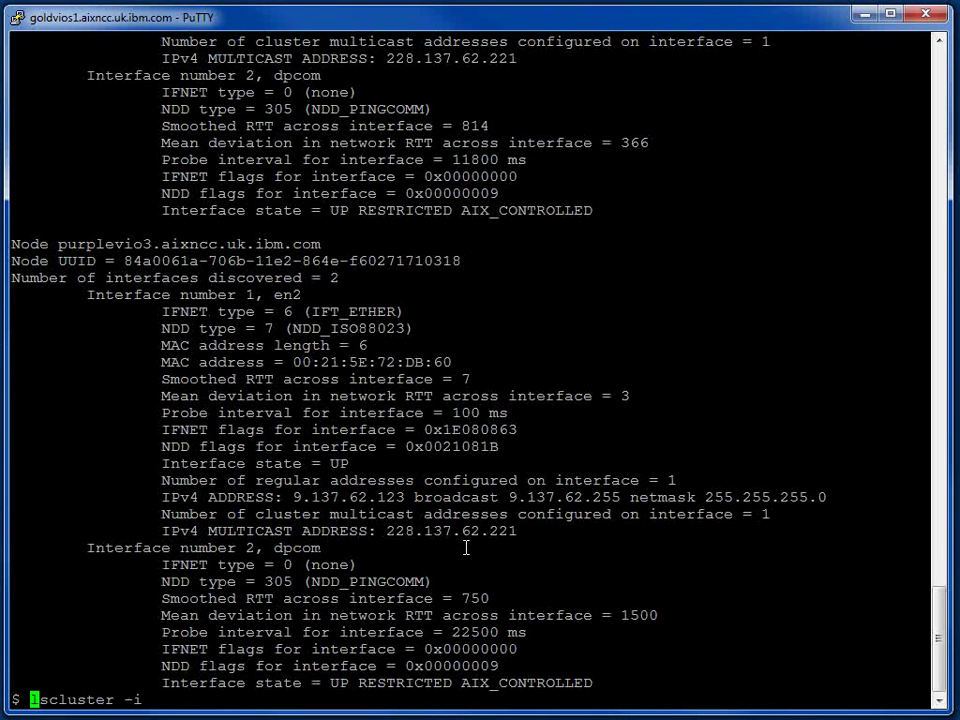
pyautogui.press('$')
pyautogui.press('r')
pyautogui.press('c')
pyautogui.press('Return')
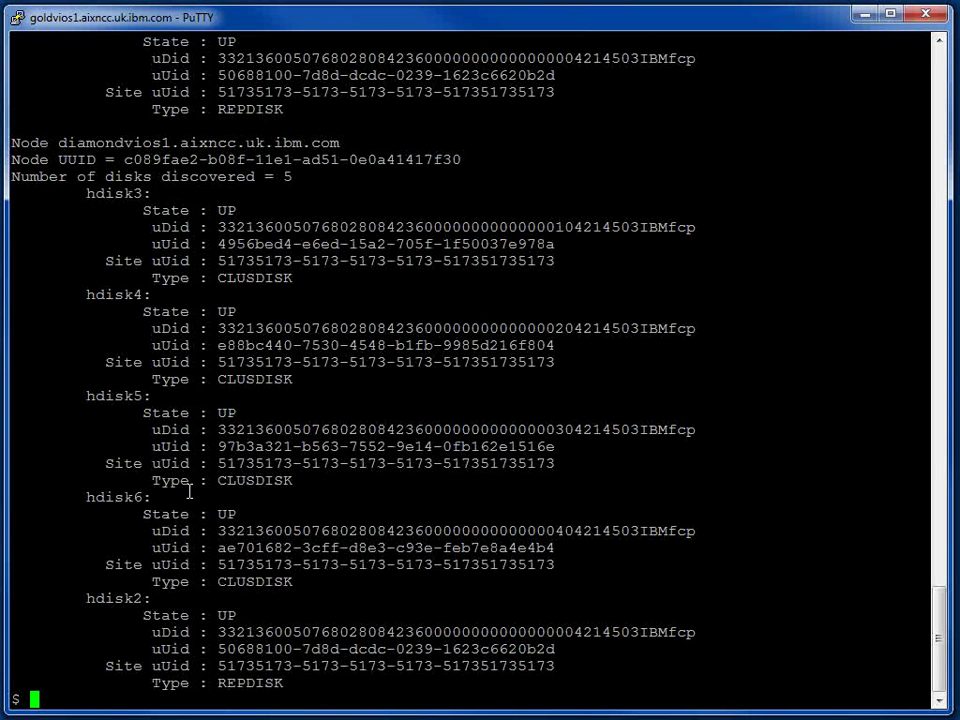
# Examine the diamondvios1 entry in the disk listing, including its node name and the REPDISK and CLUSDISK disk types
pyautogui.moveTo(58, 143); pyautogui.dragTo(340, 143)
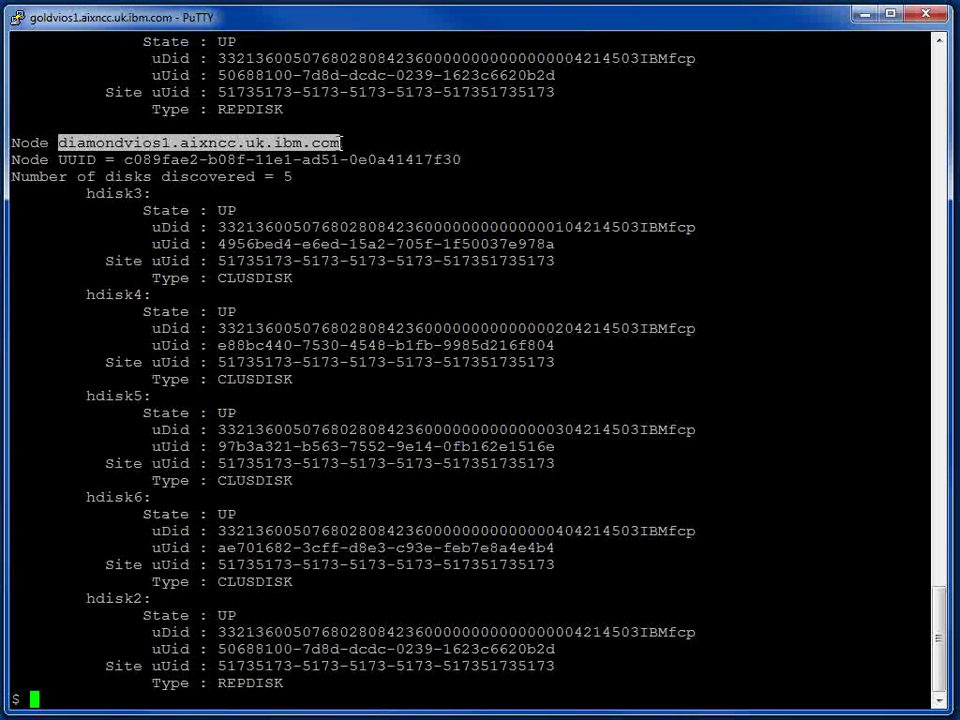
pyautogui.click(942, 112)
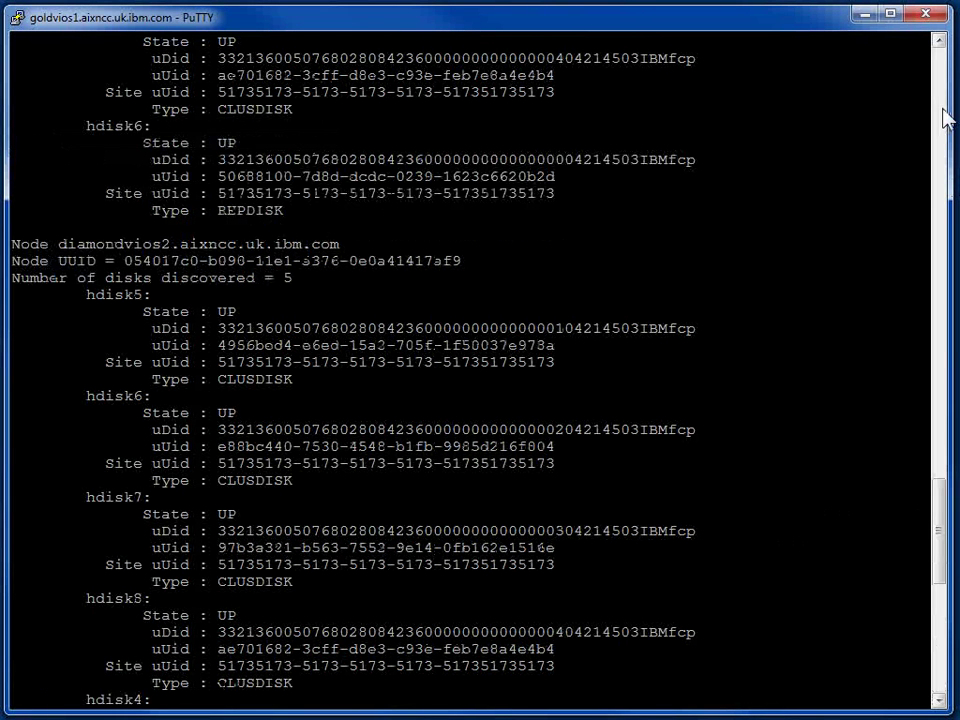
pyautogui.click(945, 443)
pyautogui.scroll(-20, 945, 443)
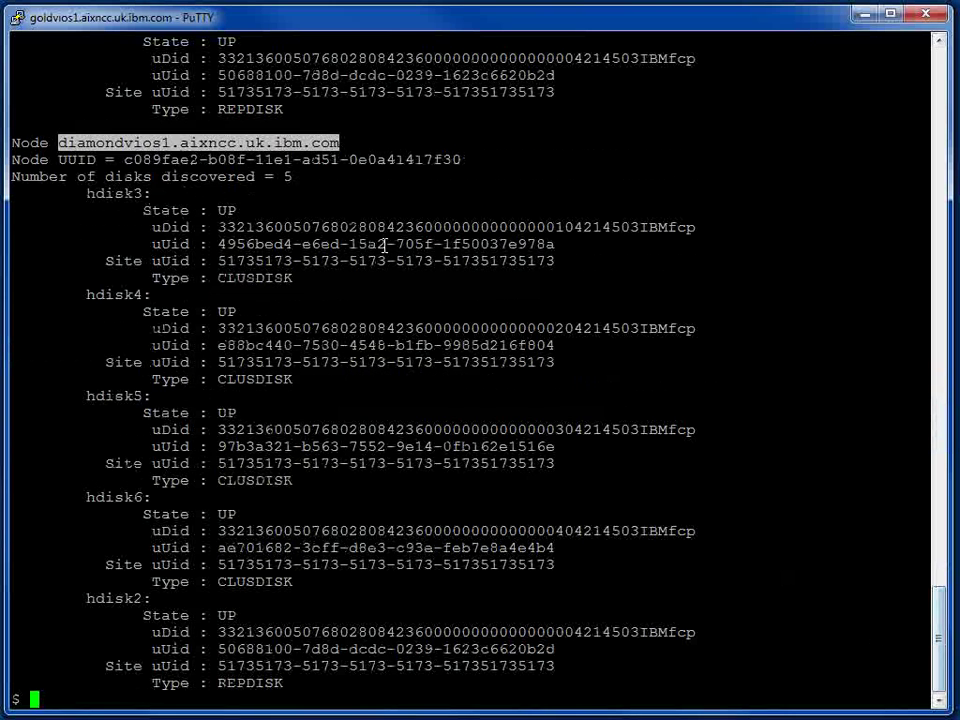
pyautogui.click(225, 171)
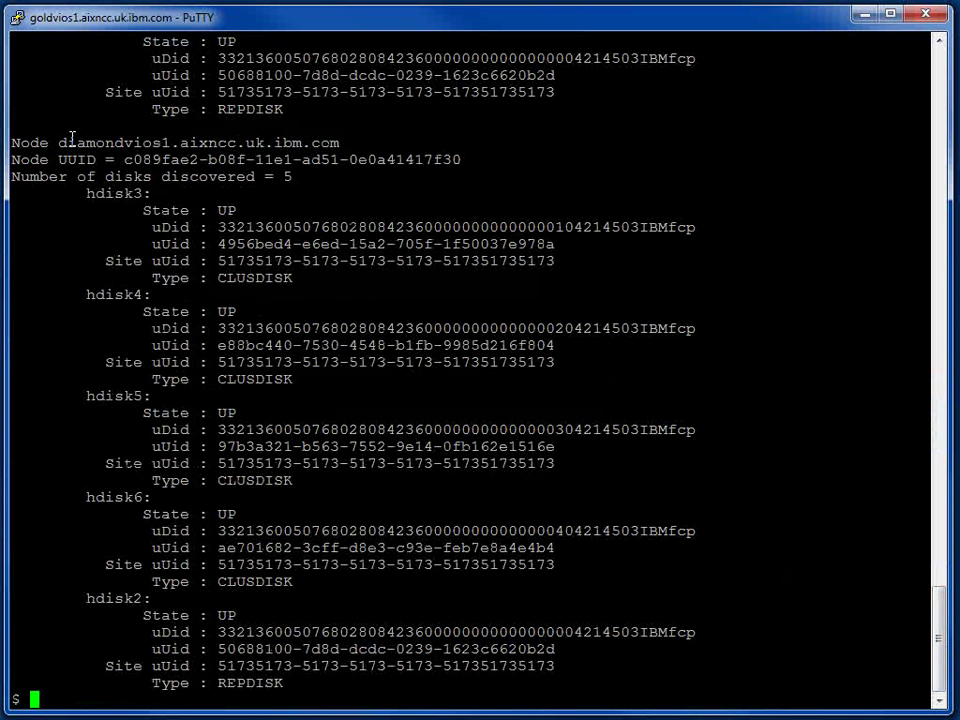
pyautogui.moveTo(60, 142); pyautogui.dragTo(332, 140)
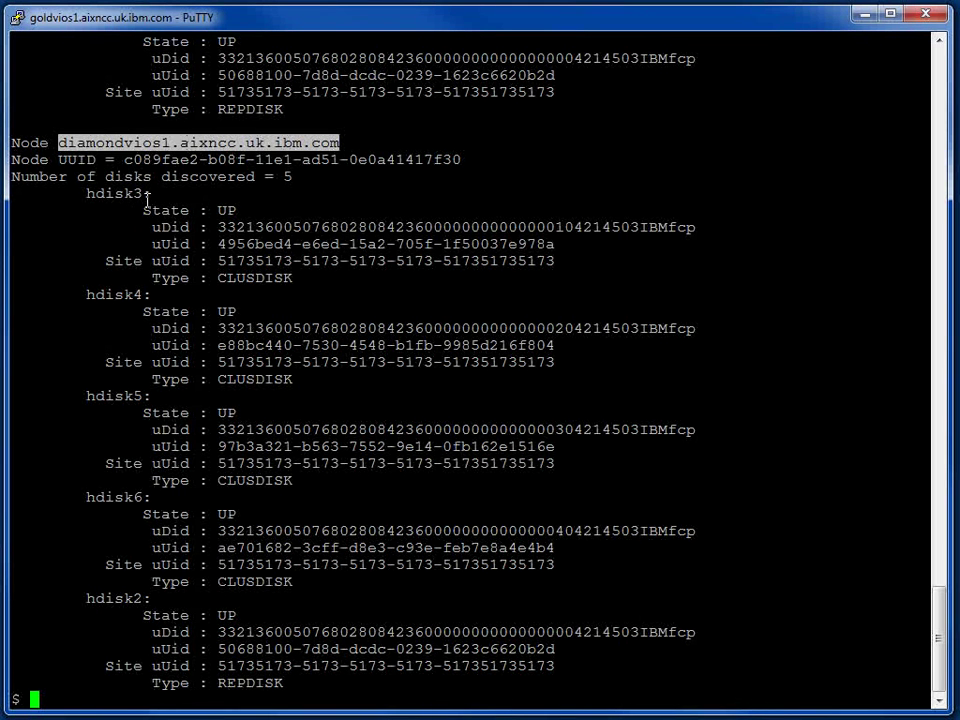
pyautogui.moveTo(219, 685); pyautogui.dragTo(284, 683)
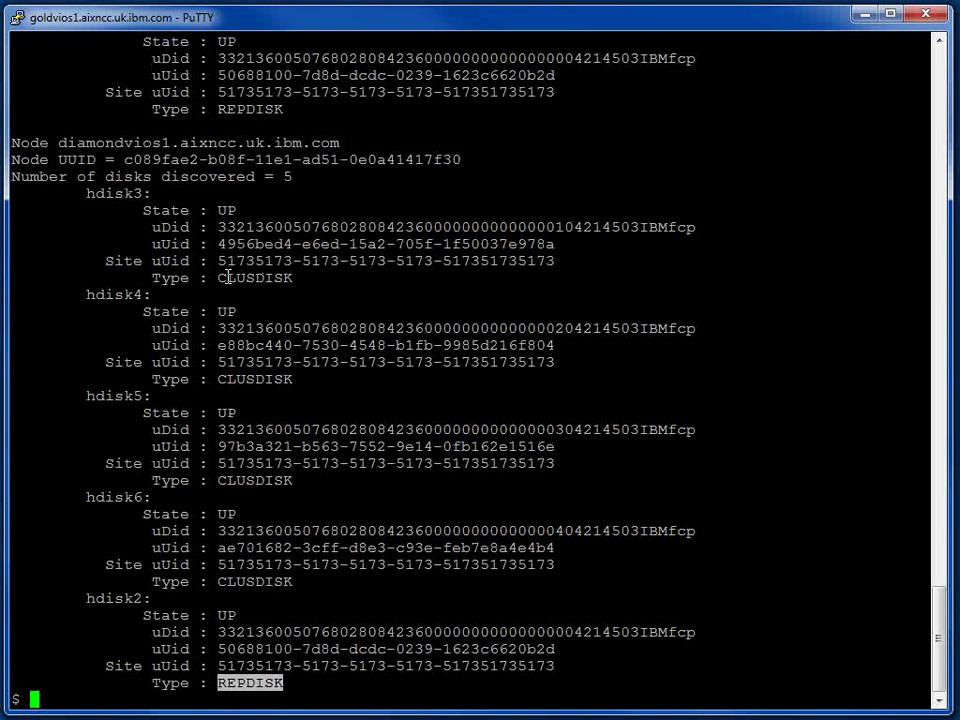
pyautogui.moveTo(228, 277); pyautogui.dragTo(292, 278)
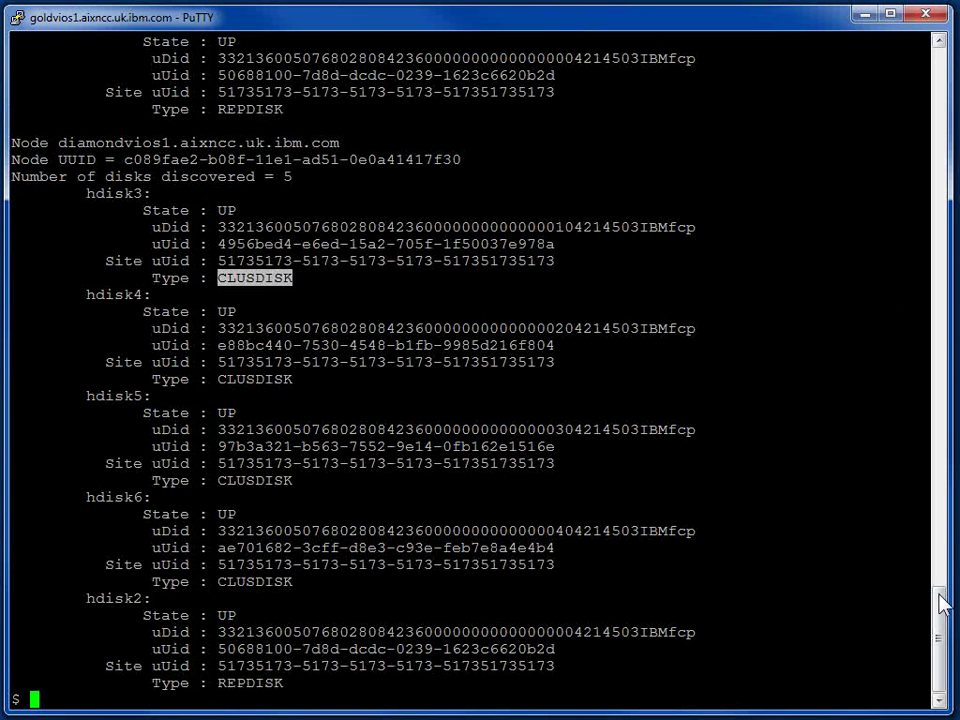
# Compare the diamondvios2 disk entries with those of diamondvios1, checking hdisk5, the first disk name on diamondvios2
pyautogui.moveTo(941, 600); pyautogui.dragTo(957, 538)
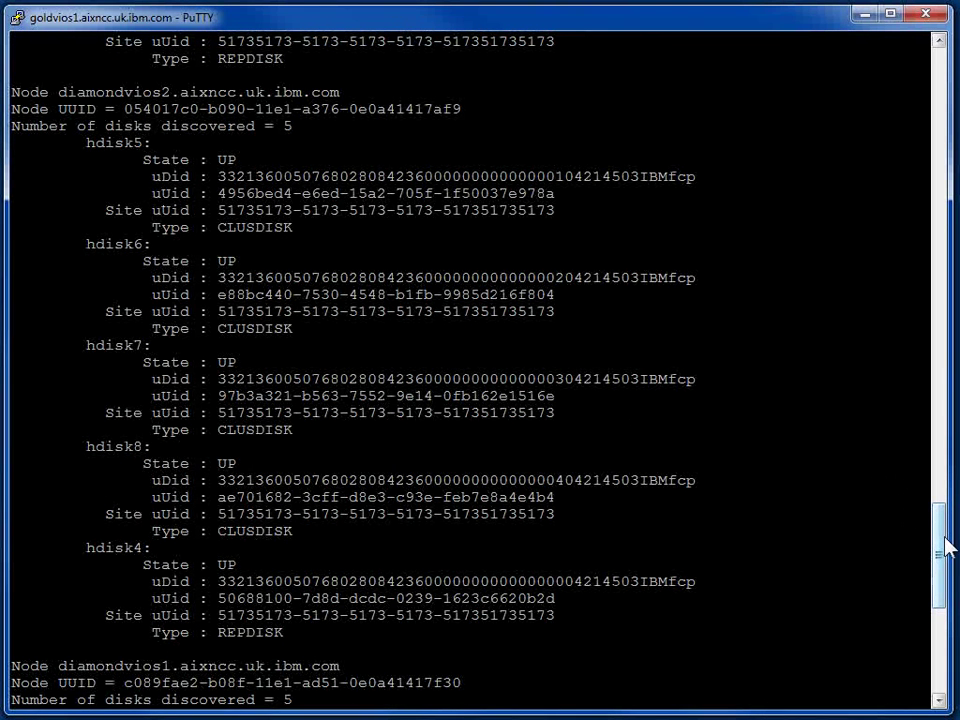
pyautogui.moveTo(947, 548); pyautogui.dragTo(948, 567)
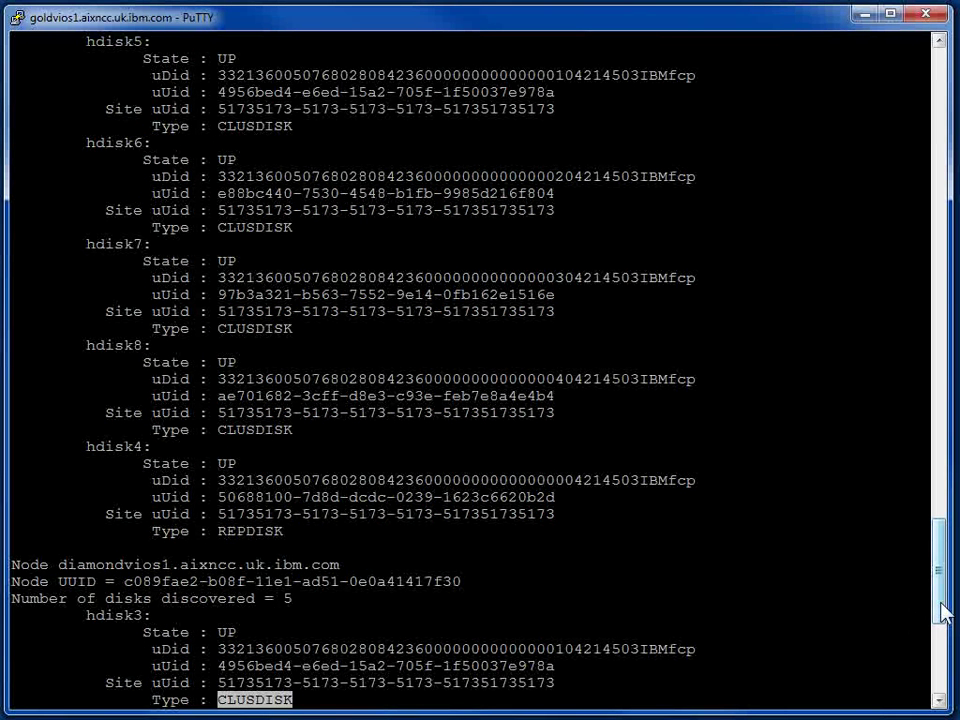
pyautogui.moveTo(944, 612); pyautogui.dragTo(223, 190)
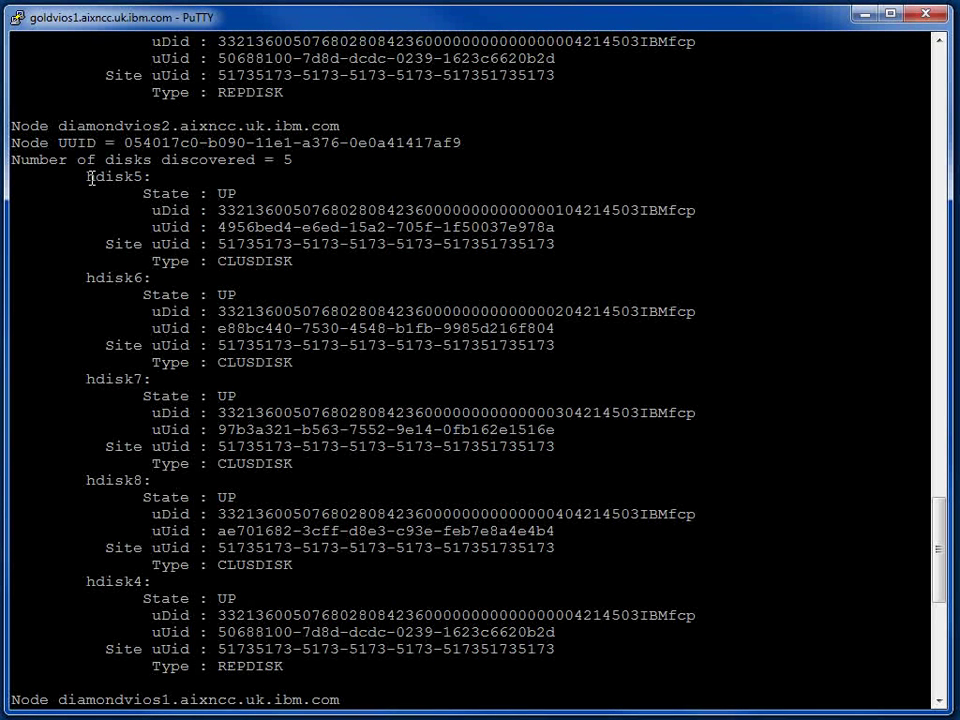
pyautogui.moveTo(87, 177); pyautogui.dragTo(142, 176)
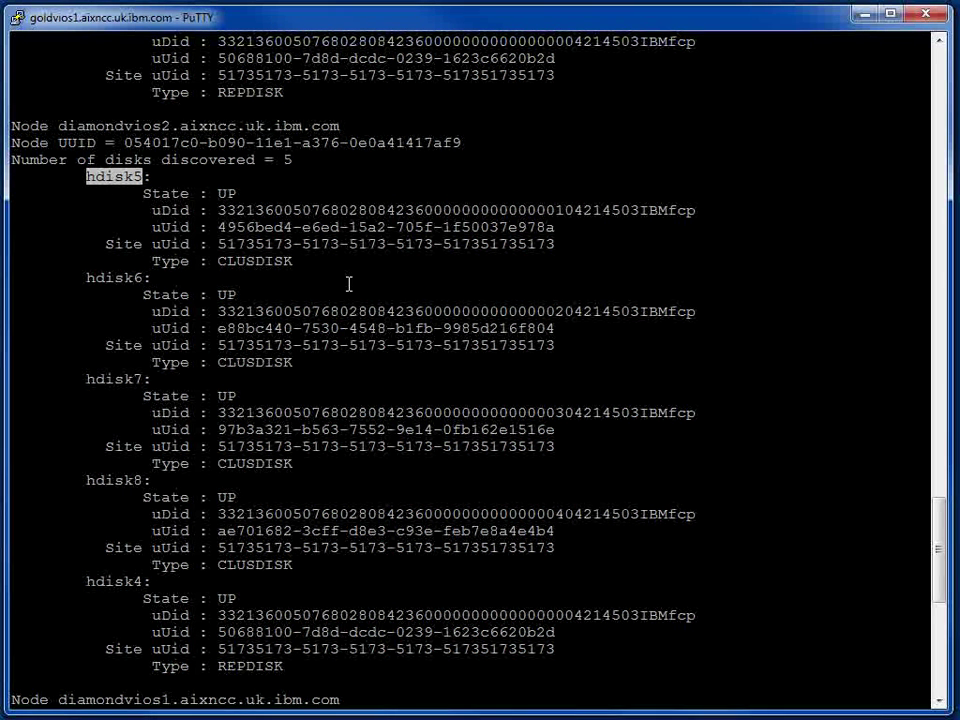
pyautogui.click(338, 384)
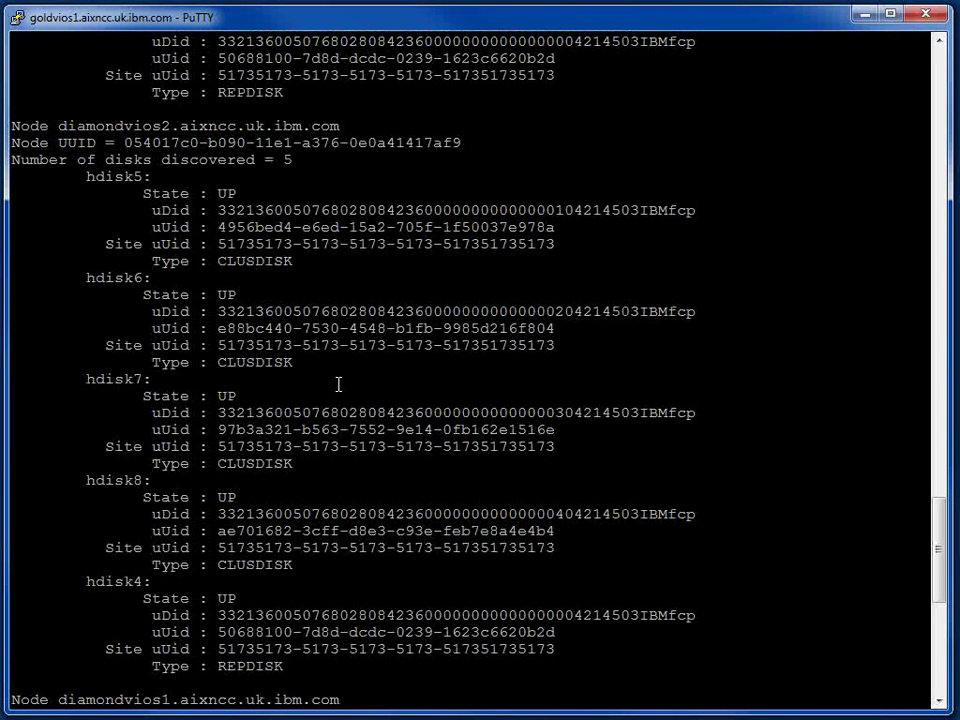
# Query the status of all cluster nodes with lscluster -m, and view the output from its start
pyautogui.press('Escape')
pyautogui.press('k')
pyautogui.press('$')
pyautogui.press('r')
pyautogui.press('m')
pyautogui.press('Return')
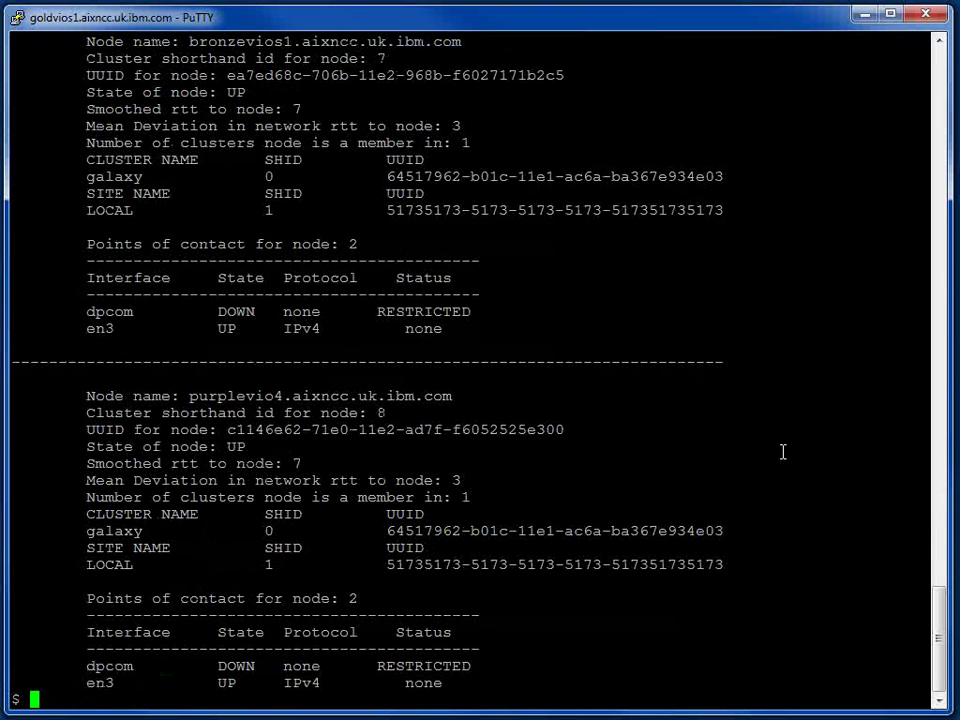
pyautogui.moveTo(939, 640); pyautogui.dragTo(955, 269)
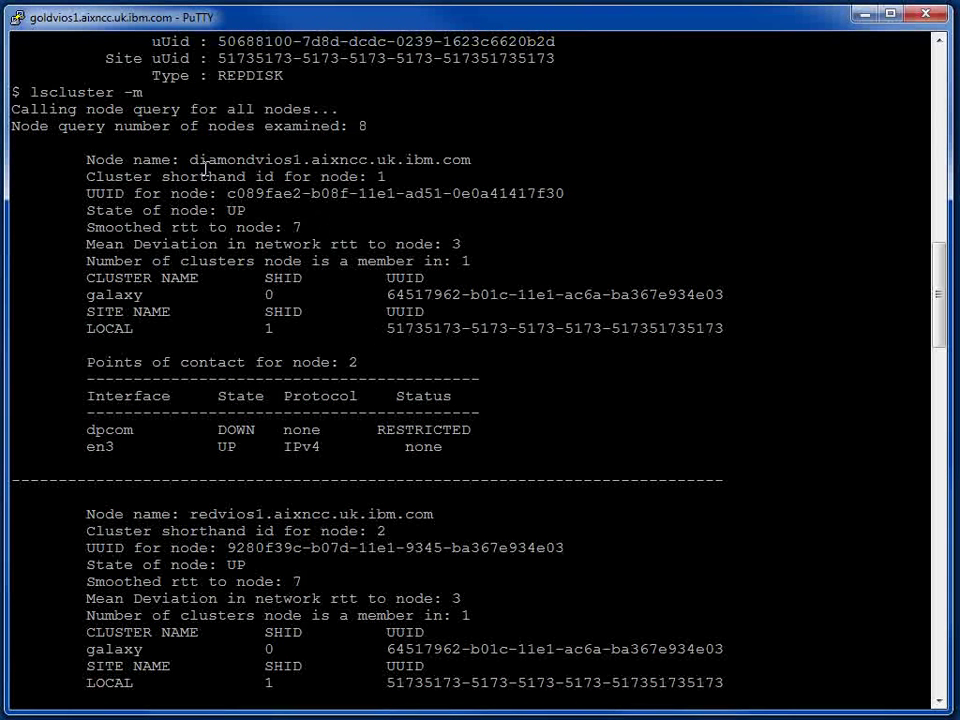
# Examine the node name and cluster shorthand id of diamondvios1 in the node query output
pyautogui.moveTo(193, 161); pyautogui.dragTo(470, 161)
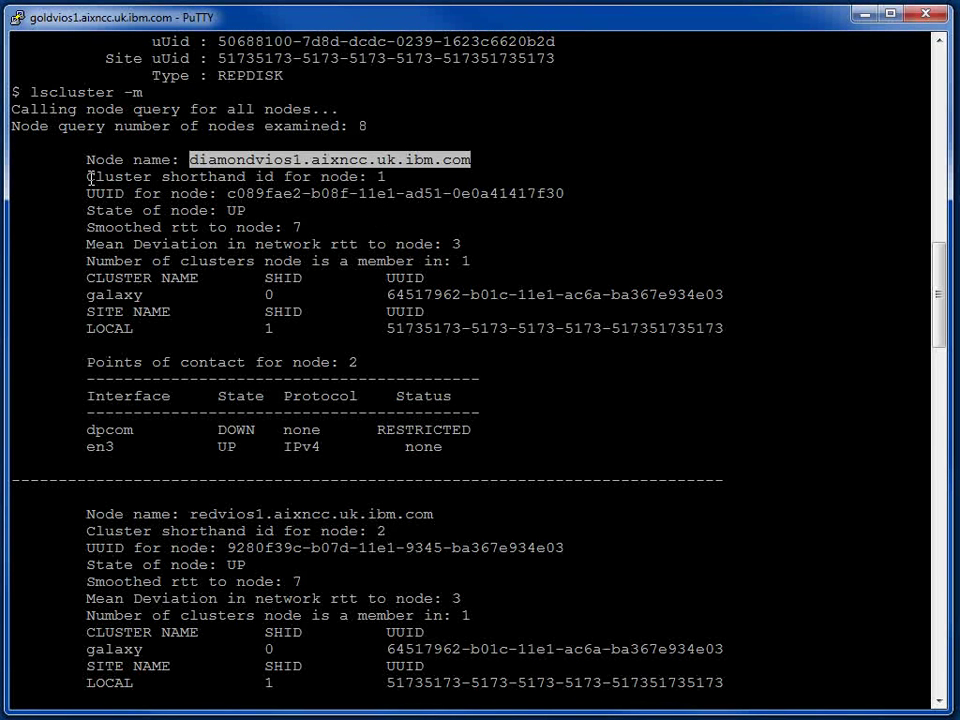
pyautogui.moveTo(90, 177); pyautogui.dragTo(372, 177)
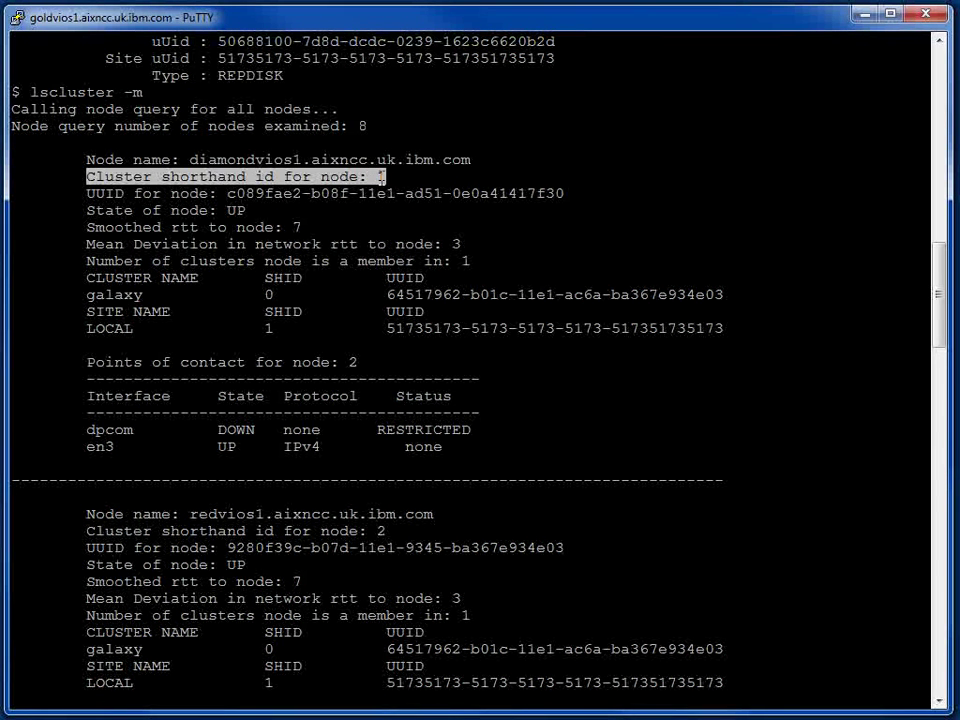
pyautogui.moveTo(385, 176); pyautogui.dragTo(389, 176)
pyautogui.click(386, 176)
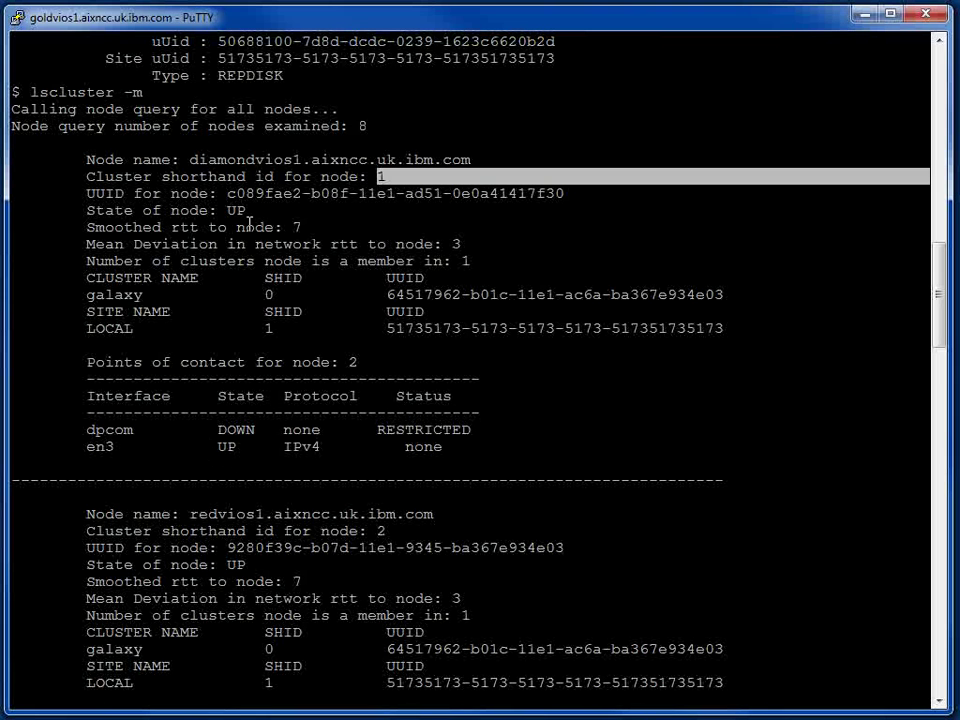
pyautogui.click(485, 408)
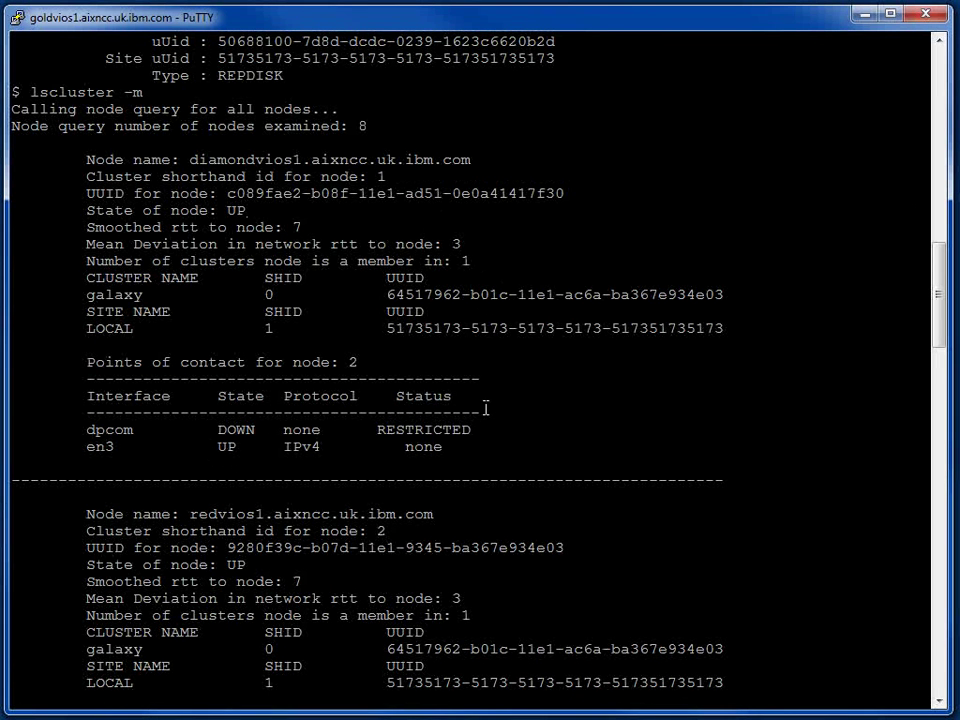
# Show the cluster network statistics by changing the recalled command to lscluster -s
pyautogui.press('Escape')
pyautogui.press('k')
pyautogui.press('l')
pyautogui.press('l')
pyautogui.press('l')
pyautogui.press('l')
pyautogui.press('l')
pyautogui.press('l')
pyautogui.press('l')
pyautogui.press('l')
pyautogui.press('l')
pyautogui.press('l')
pyautogui.press('l')
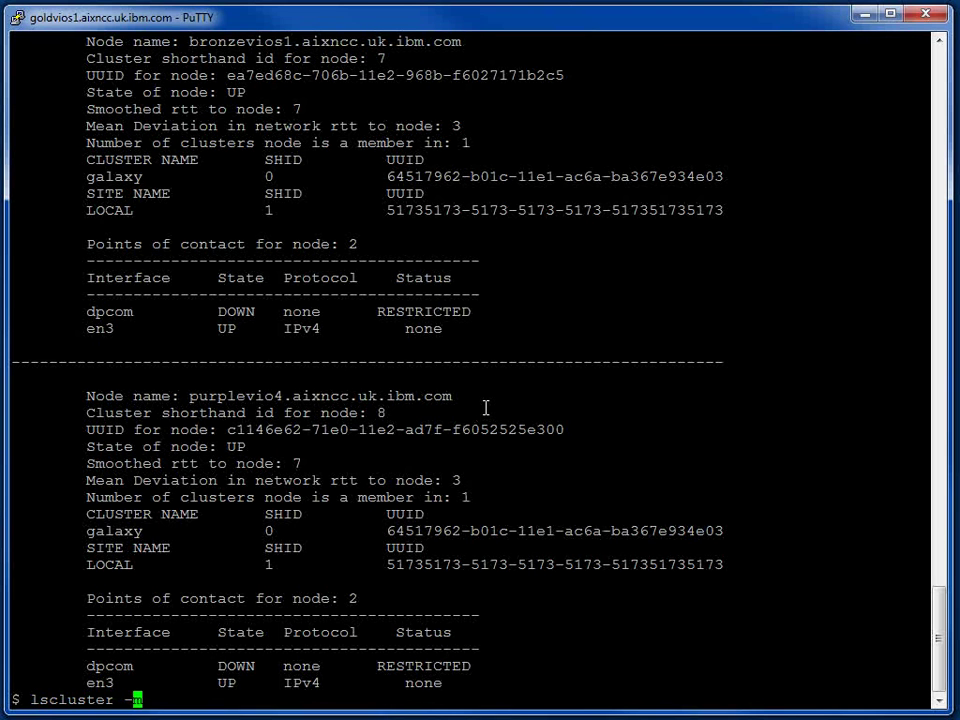
pyautogui.press('r')
pyautogui.press('s')
pyautogui.press('Return')
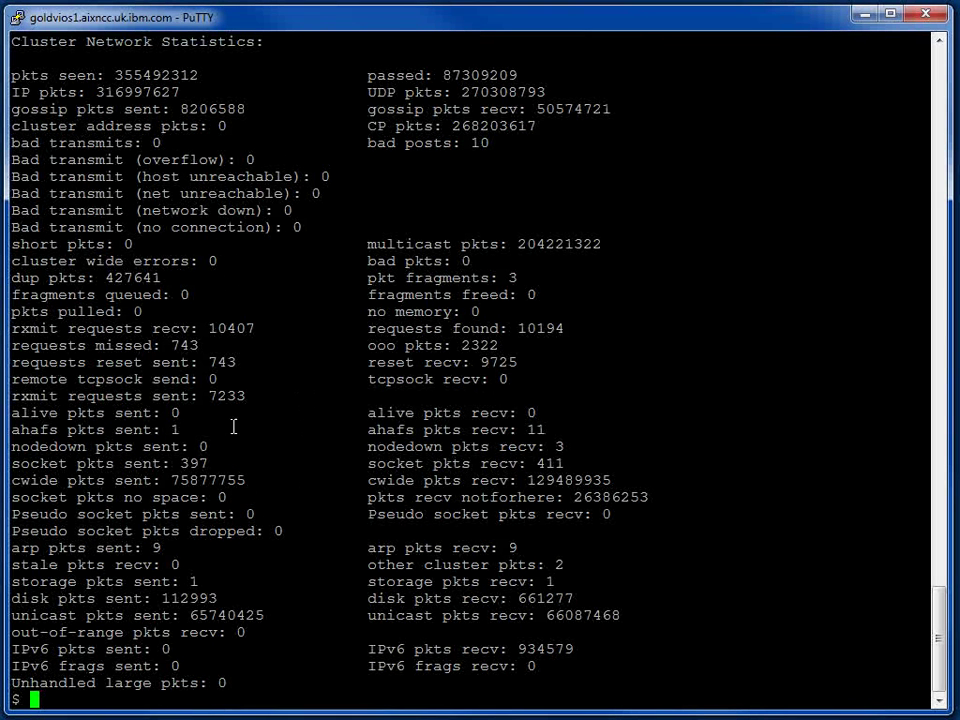
# Examine the packets seen, the bad transmit counters and the gossip packets sent and received in the network statistics
pyautogui.scroll(1, 690, 489)
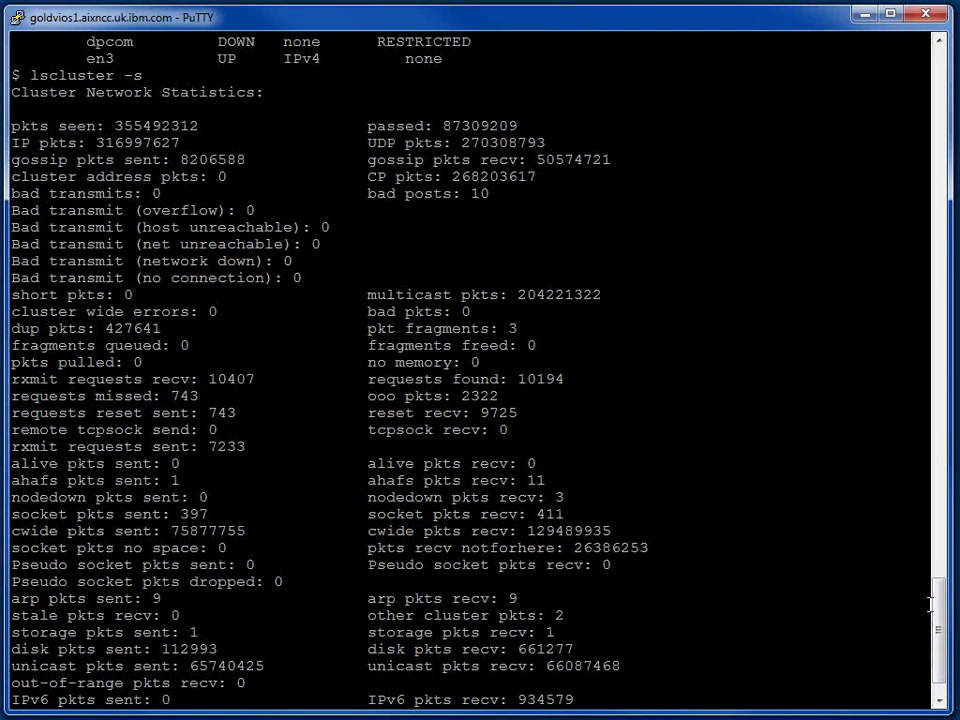
pyautogui.scroll(-1, 930, 604)
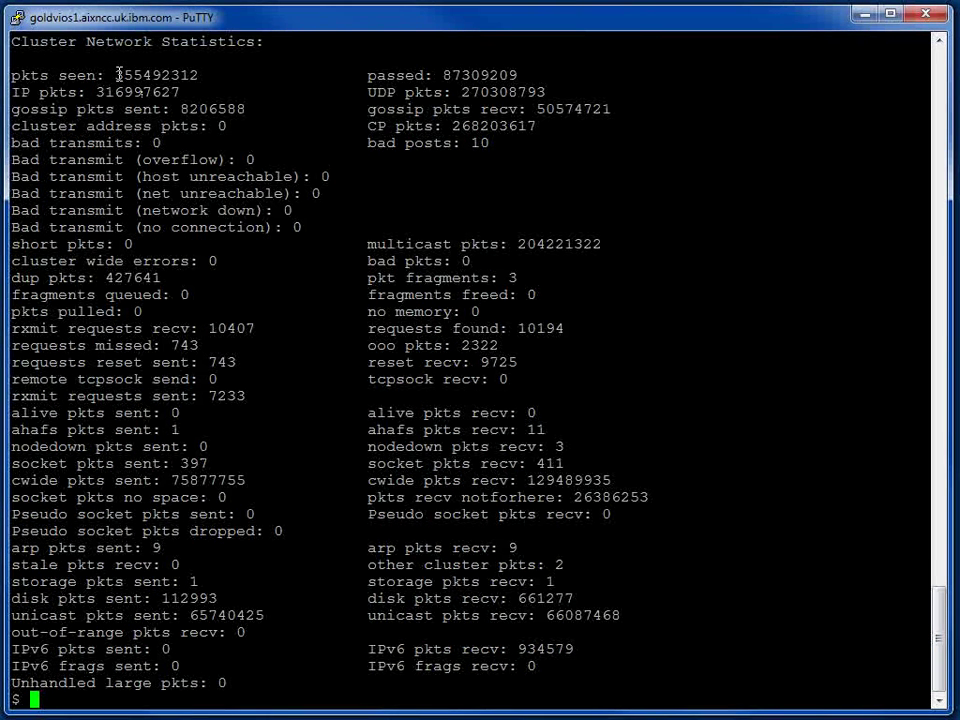
pyautogui.moveTo(115, 75); pyautogui.dragTo(199, 75)
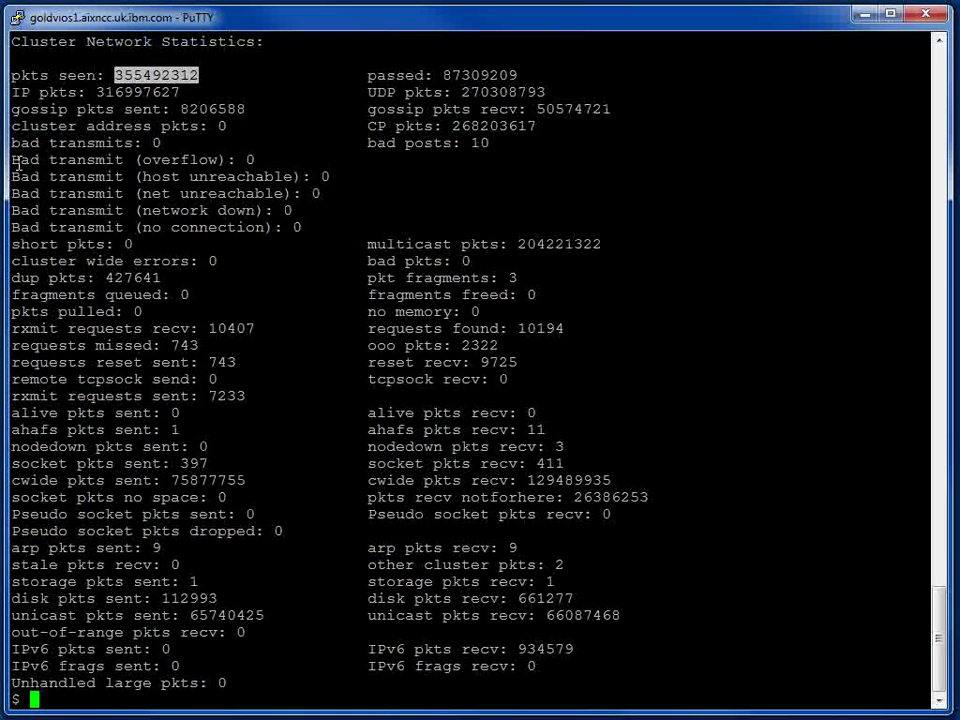
pyautogui.moveTo(11, 160); pyautogui.dragTo(346, 227)
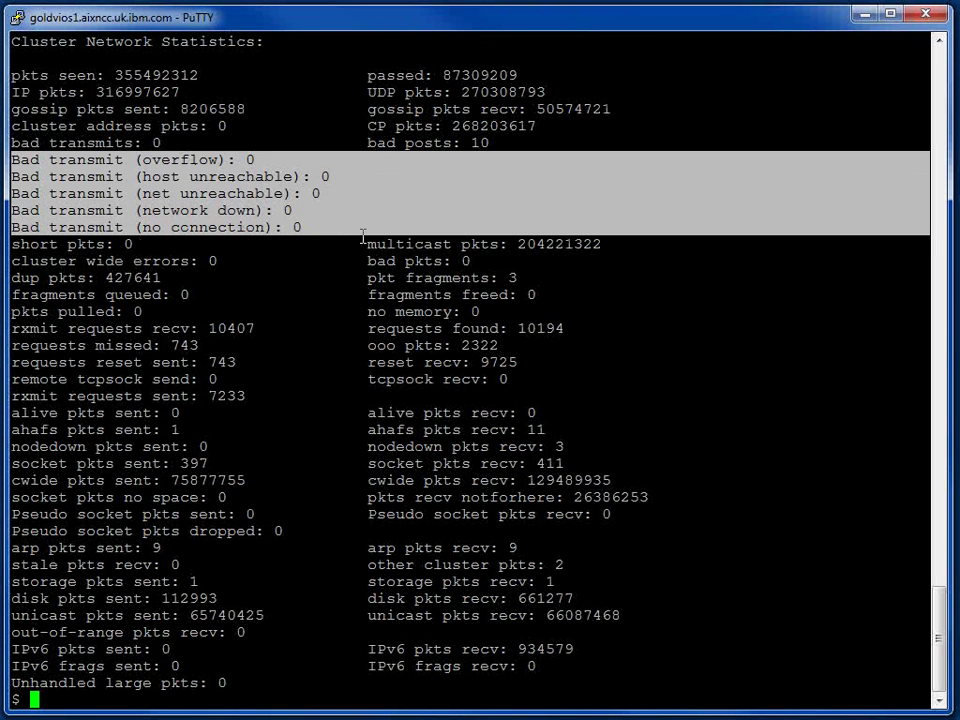
pyautogui.click(356, 218)
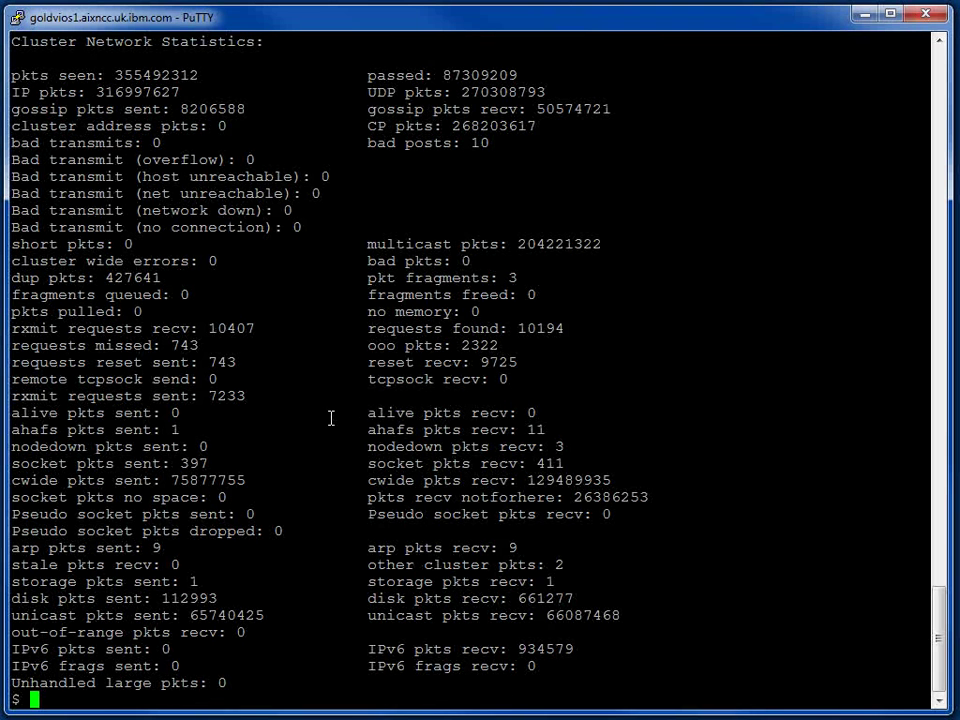
pyautogui.moveTo(11, 110); pyautogui.dragTo(613, 108)
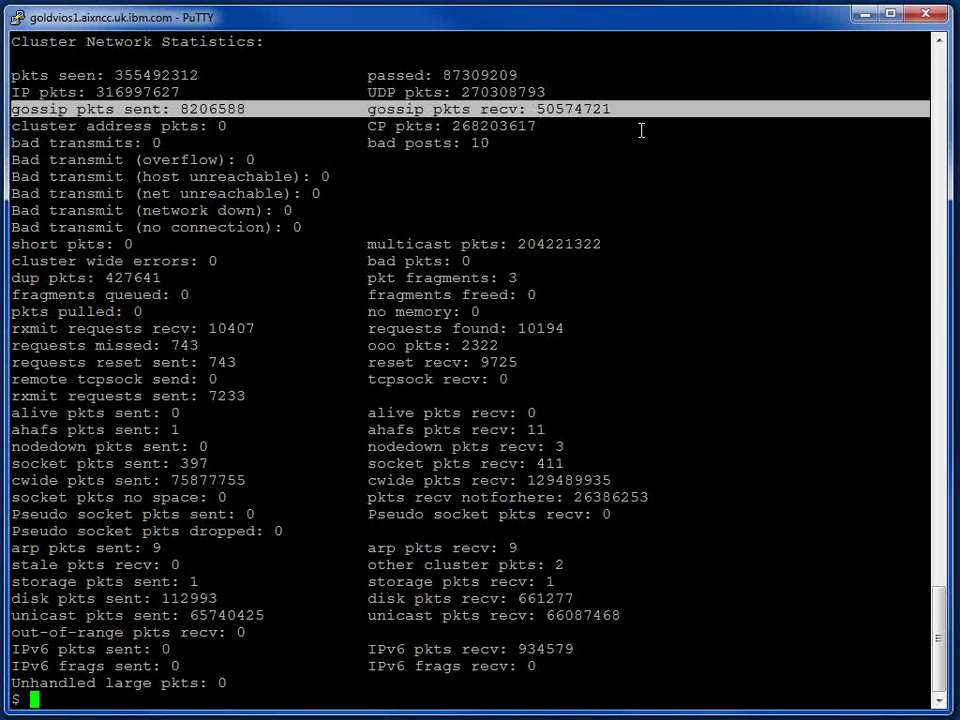
pyautogui.click(89, 71)
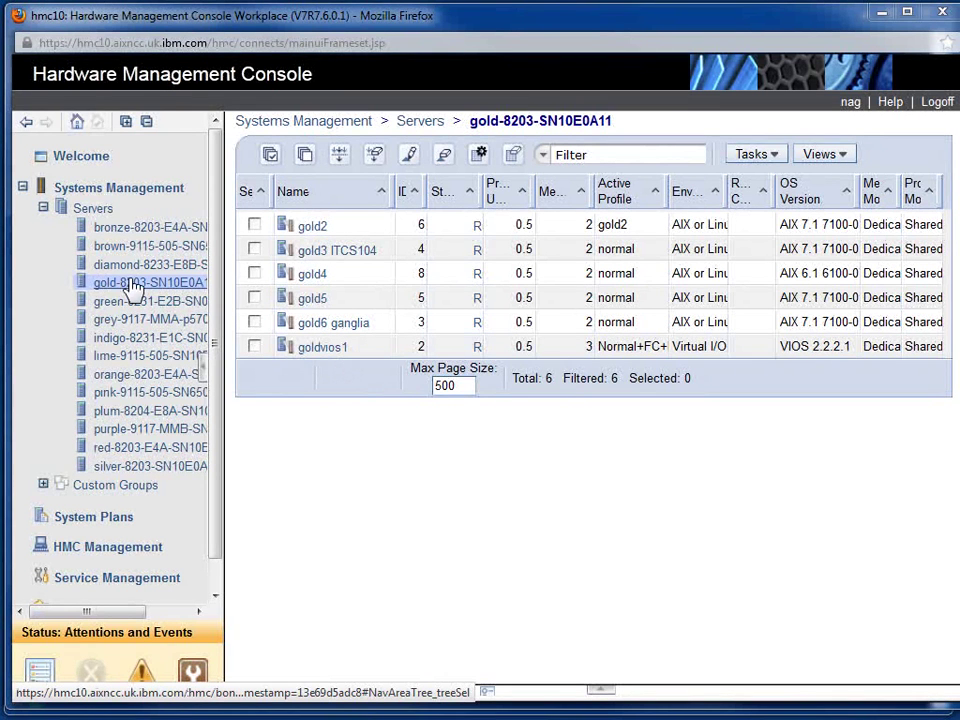
# Open Virtual Storage Management for the gold-8203-SN10E0A11 server from the list of all managed servers
pyautogui.click(90, 210)
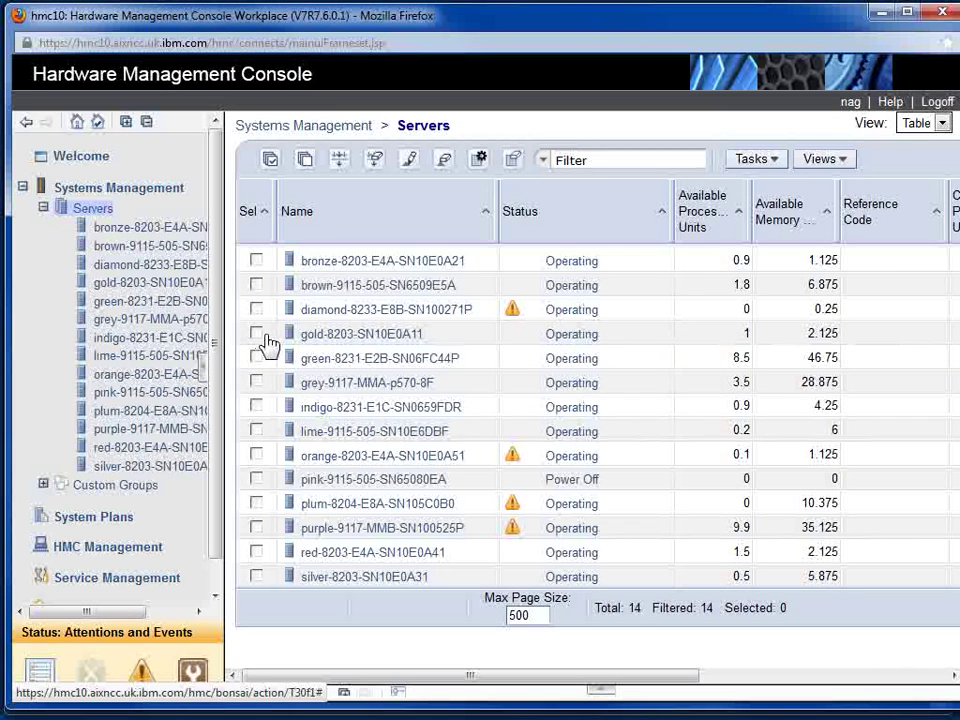
pyautogui.click(257, 334)
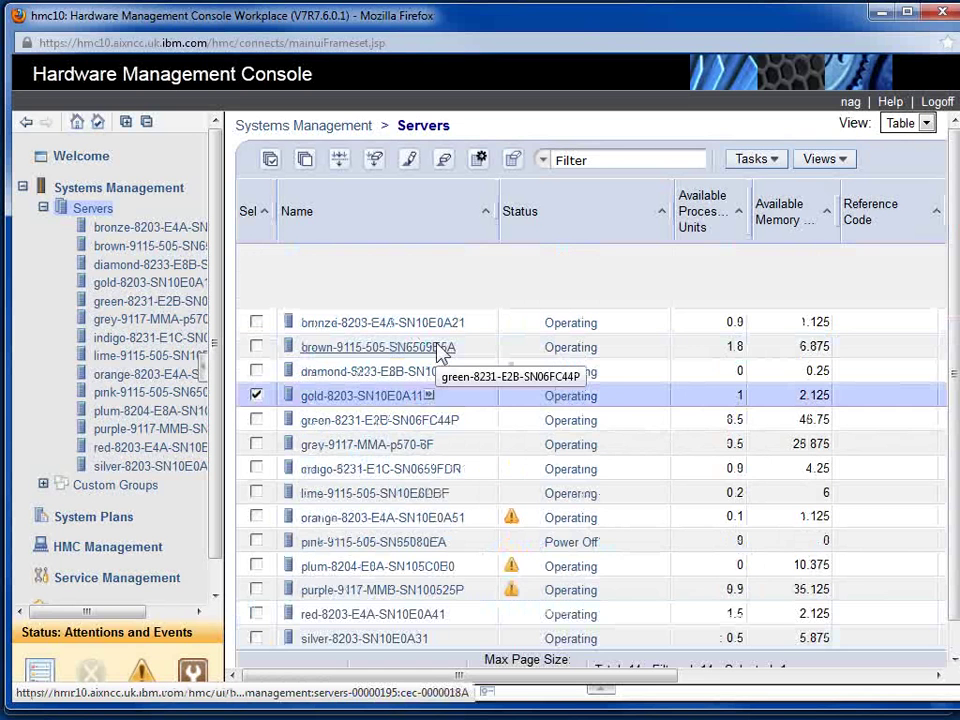
pyautogui.click(429, 333)
pyautogui.moveTo(490, 375)
pyautogui.moveTo(729, 517)
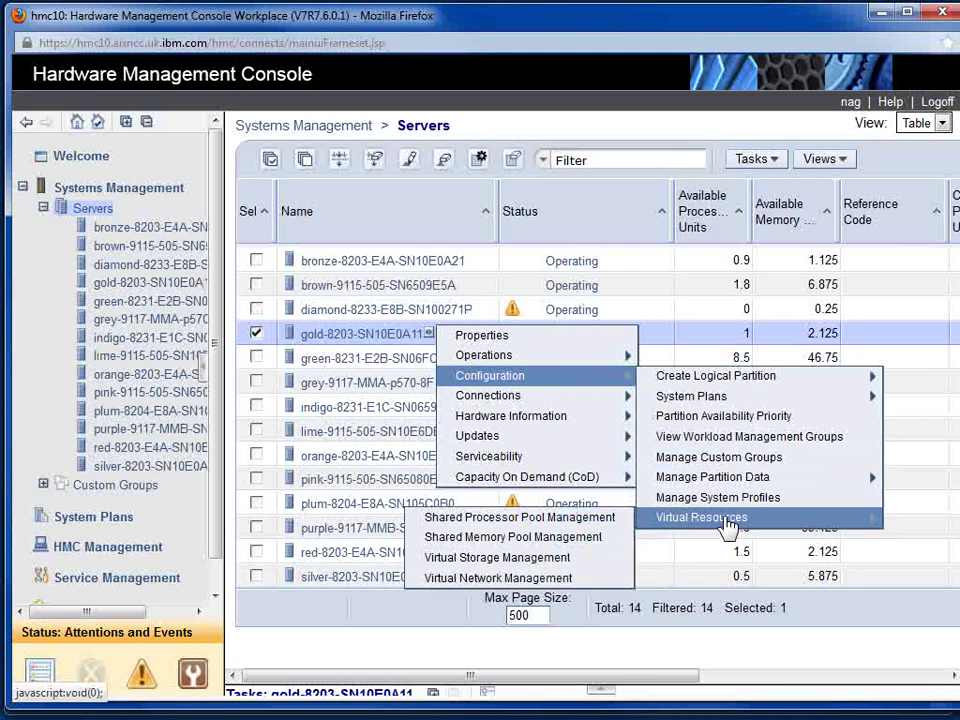
pyautogui.click(532, 566)
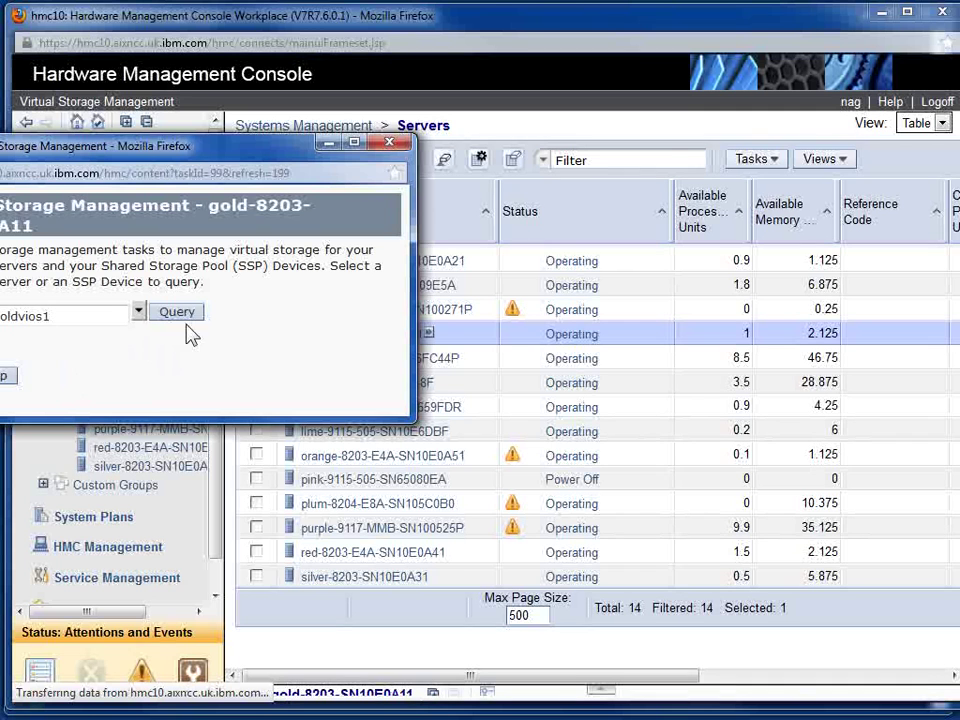
# Query goldvios1 for its virtual storage and include shared storage pool storage in the virtual disk list
pyautogui.click(177, 311)
pyautogui.moveTo(133, 150); pyautogui.dragTo(226, 138)
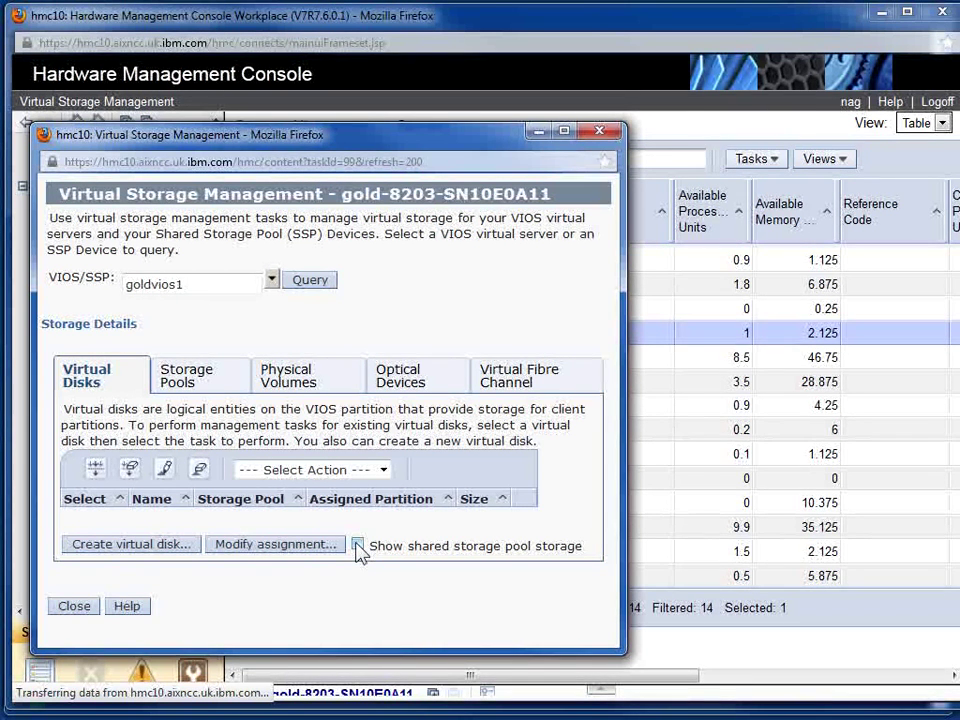
pyautogui.click(357, 546)
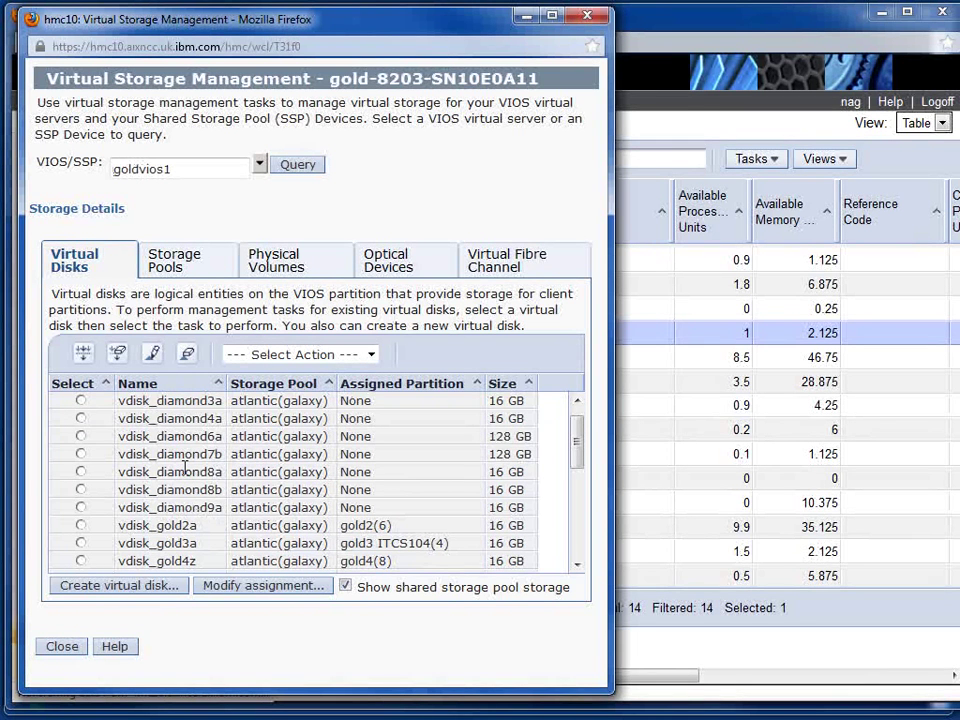
# Examine the virtual disks in the atlantic(galaxy) pool, comparing their assigned partitions and sizes
pyautogui.scroll(1, 576, 428)
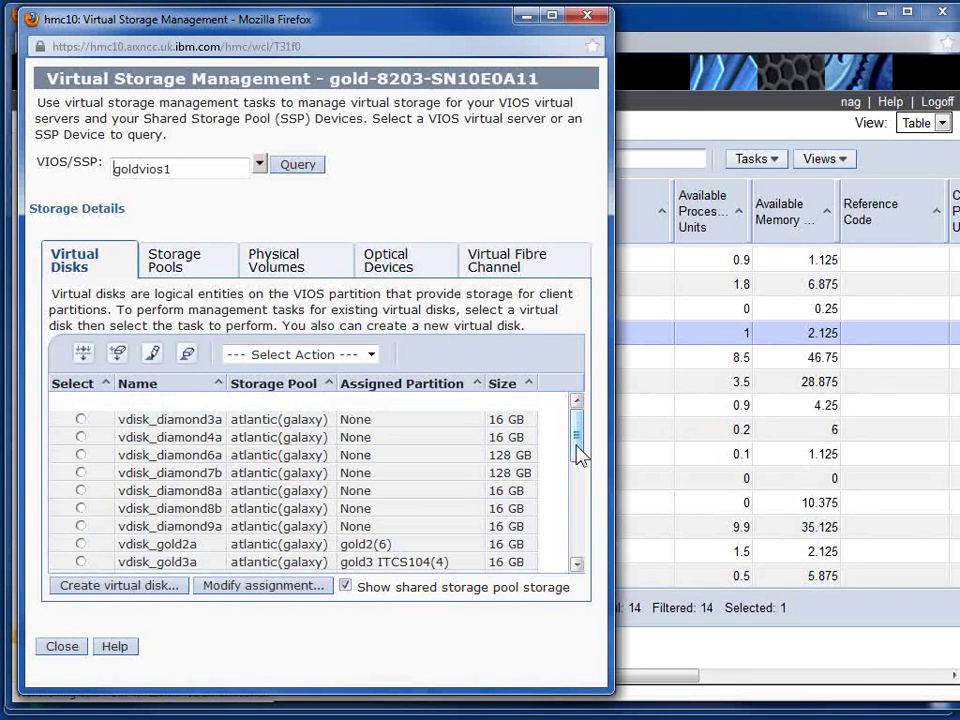
pyautogui.moveTo(578, 453); pyautogui.dragTo(584, 497)
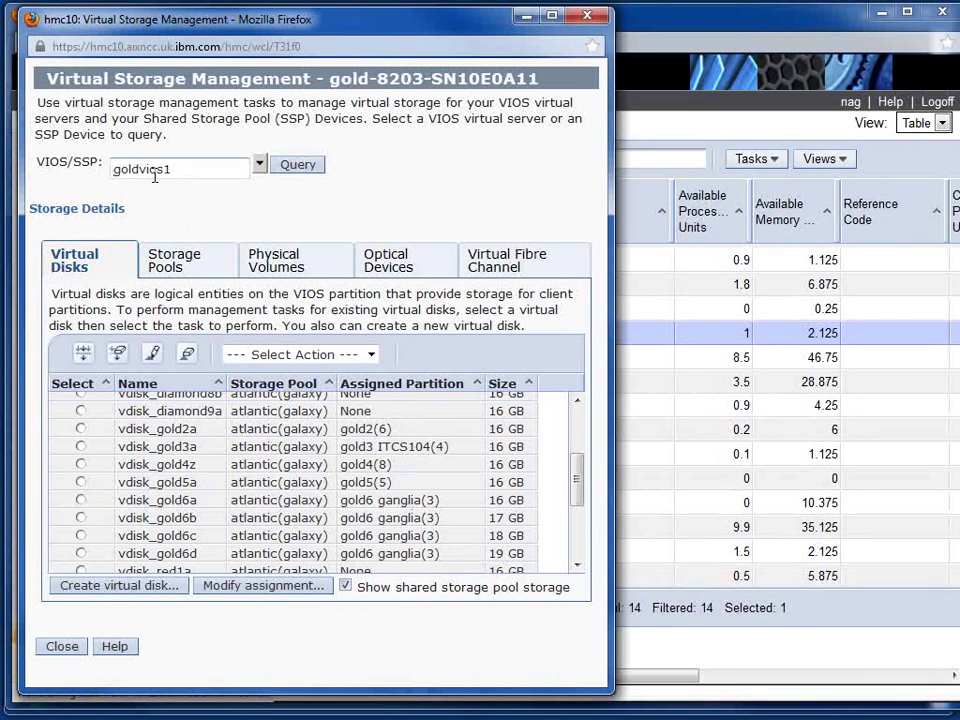
pyautogui.moveTo(574, 489); pyautogui.dragTo(577, 440)
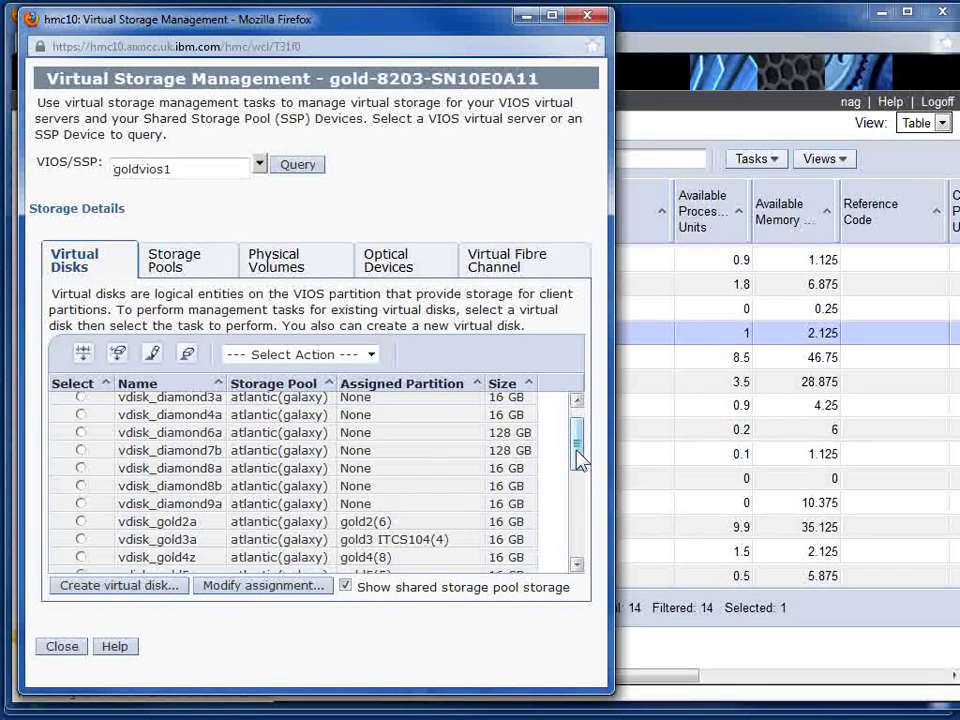
pyautogui.moveTo(578, 458); pyautogui.dragTo(585, 495)
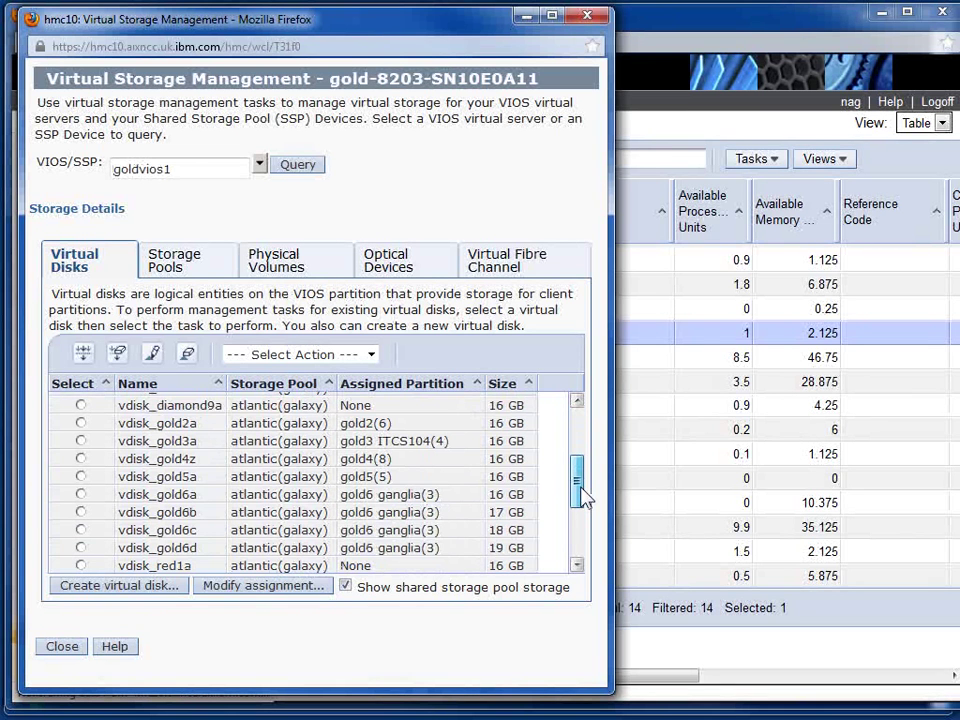
pyautogui.scroll(2, 390, 439)
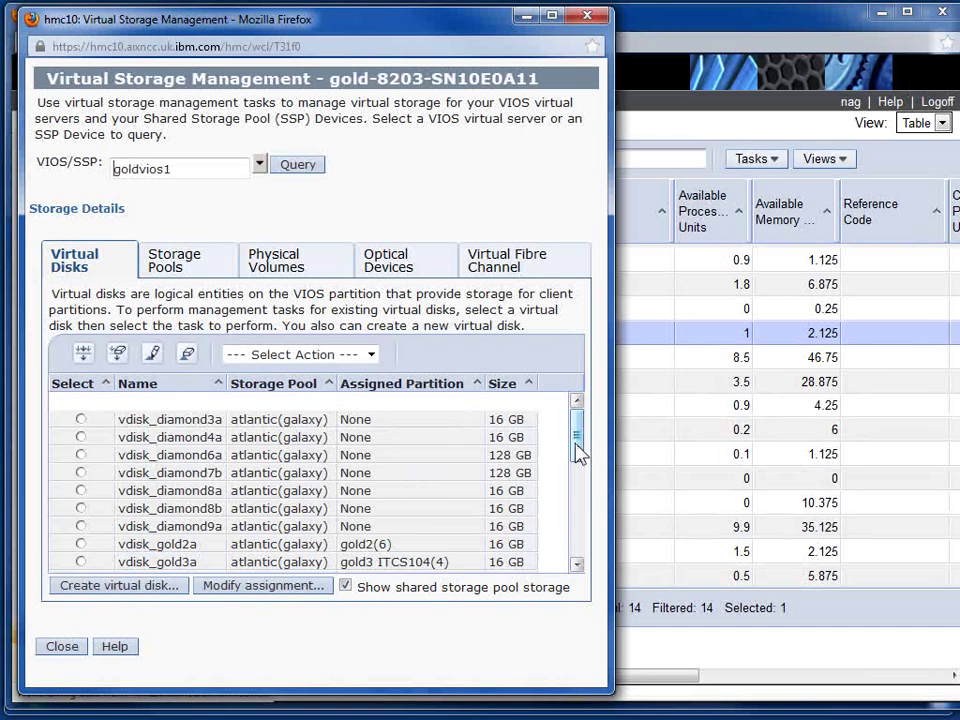
pyautogui.moveTo(578, 452); pyautogui.dragTo(587, 500)
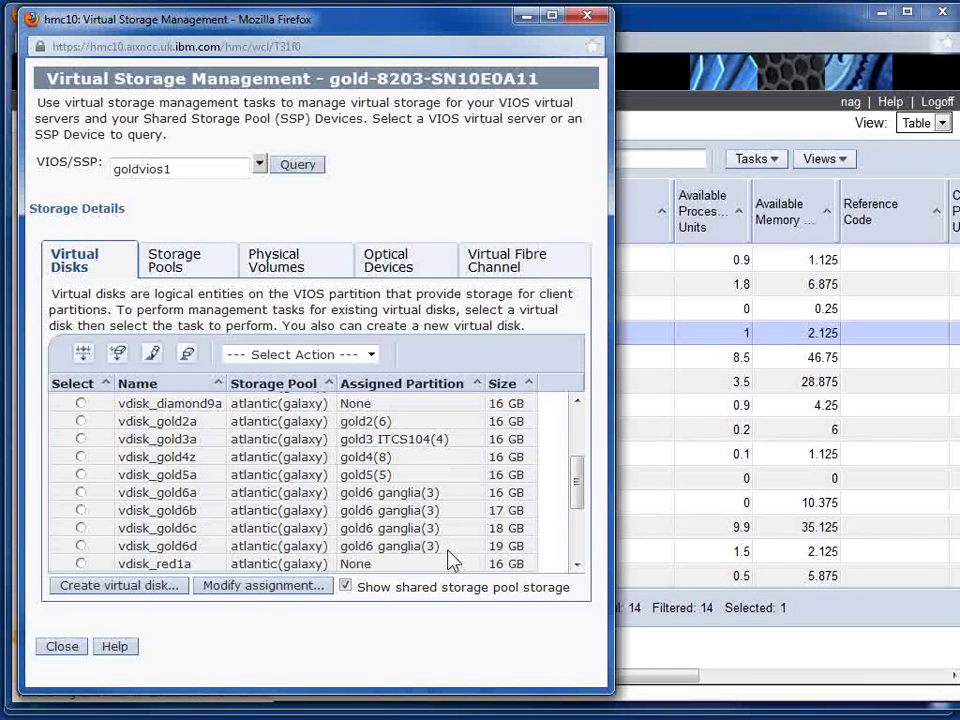
# Start a new virtual disk named vdisk_gold6e in the atlantic(galaxy) pool and set its size to 16 GB
pyautogui.click(140, 588)
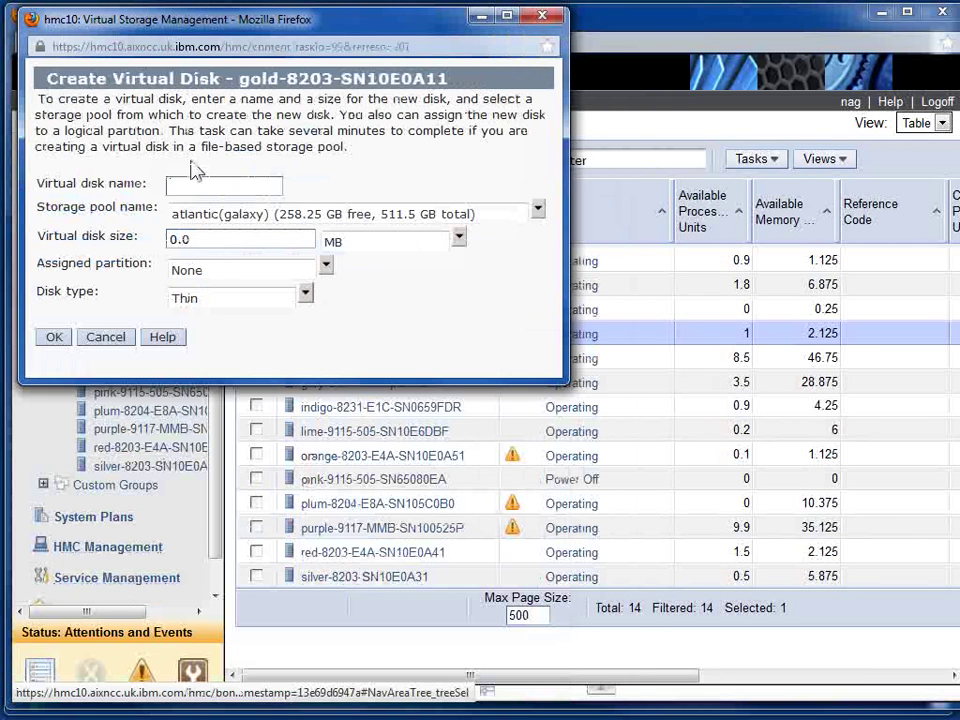
pyautogui.click(194, 185)
pyautogui.write('vdisk')
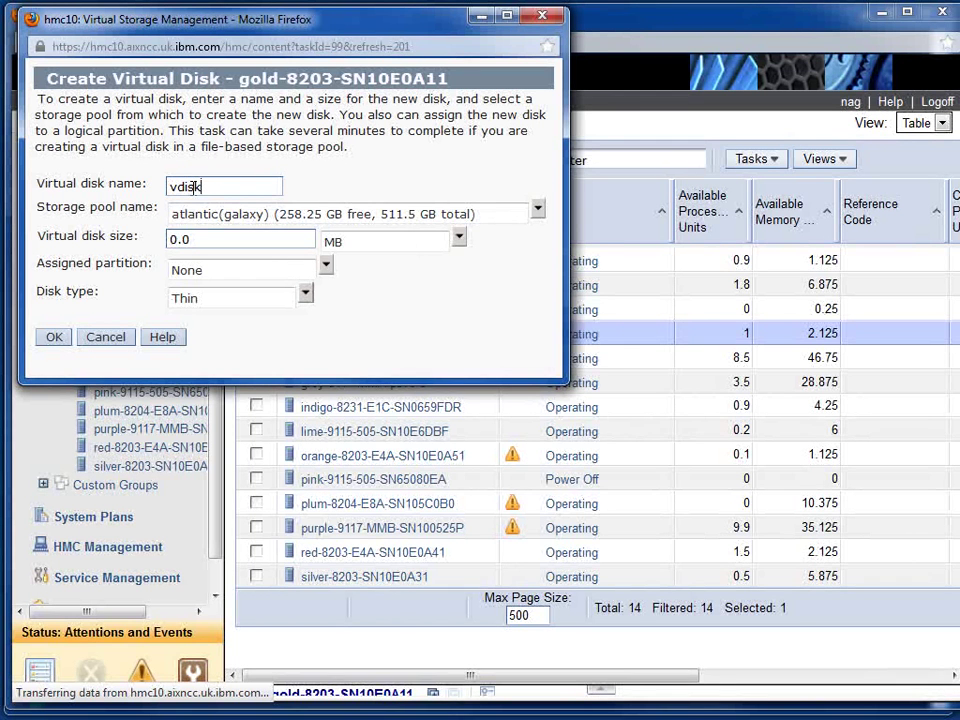
pyautogui.write('_gold6e')
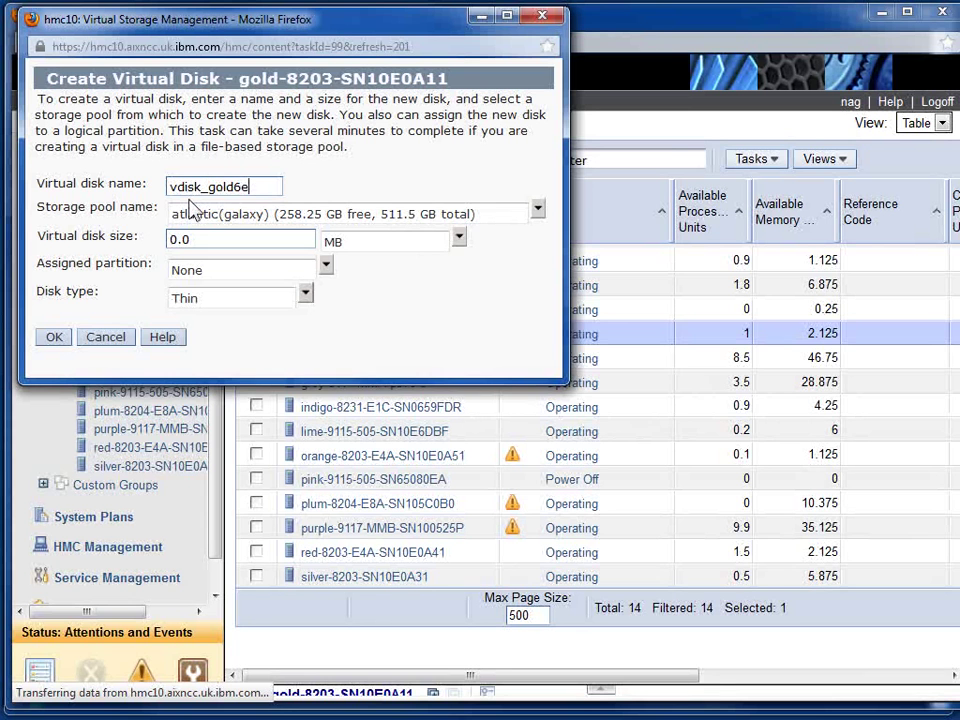
pyautogui.press('Tab')
pyautogui.press('Tab')
pyautogui.write('16')
pyautogui.click(370, 241)
pyautogui.click(369, 287)
# Assign the new disk to partition gold6 ganglia(3), set its disk type to Thick, and create it
pyautogui.click(326, 266)
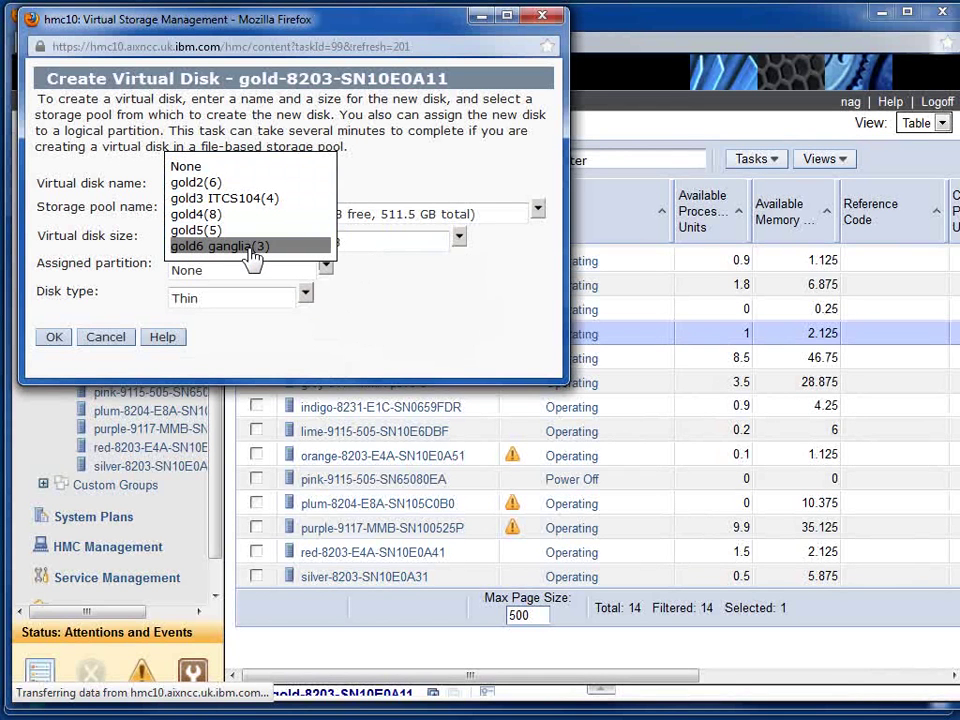
pyautogui.click(253, 258)
pyautogui.click(304, 294)
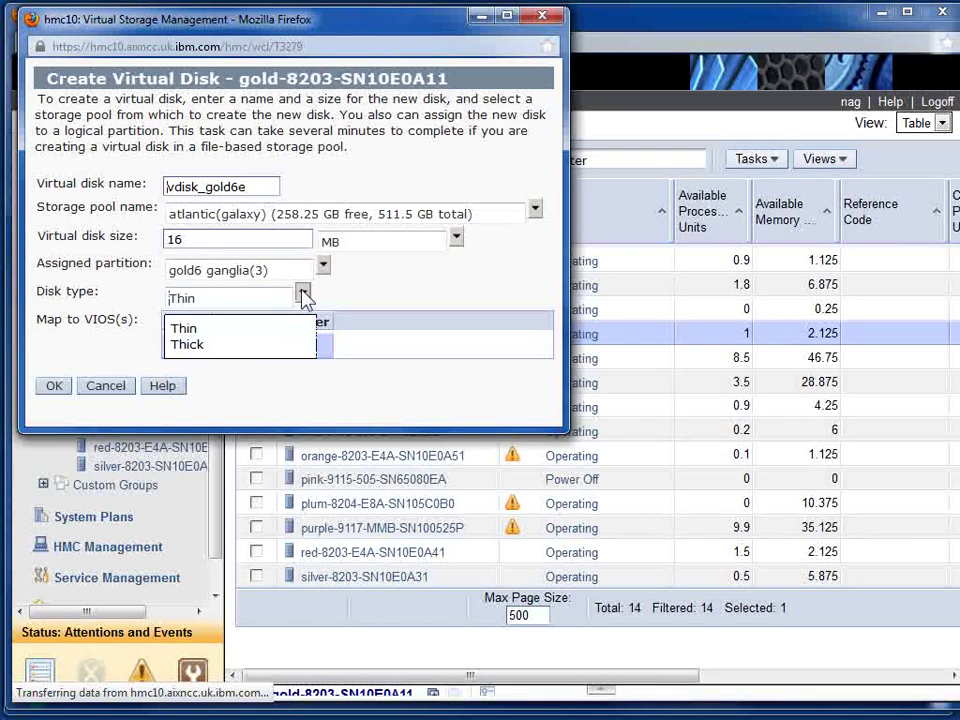
pyautogui.click(250, 345)
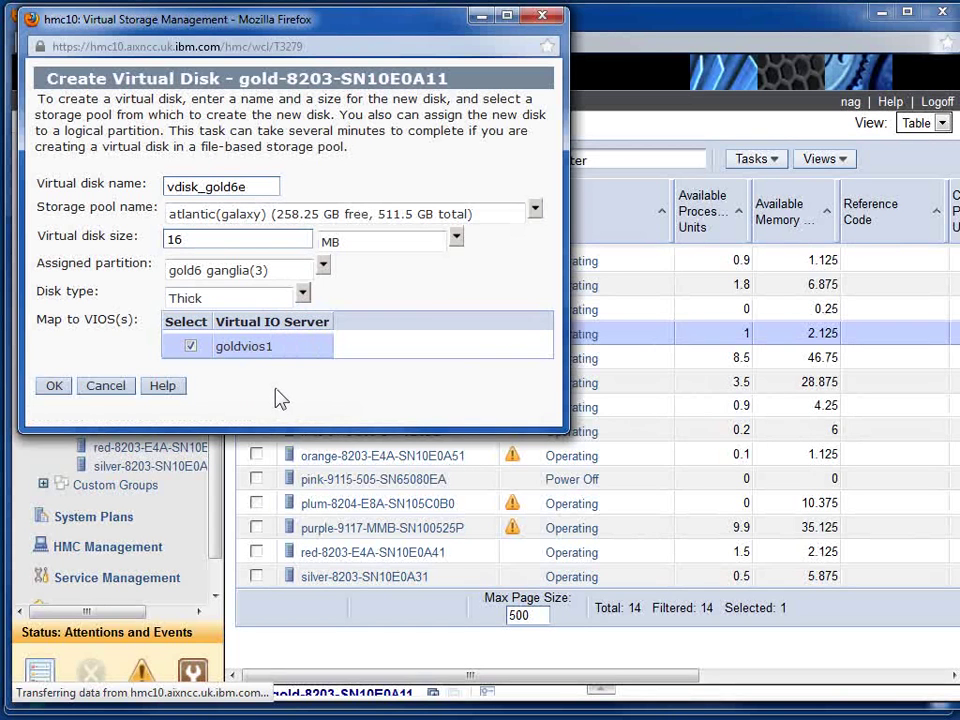
pyautogui.click(57, 388)
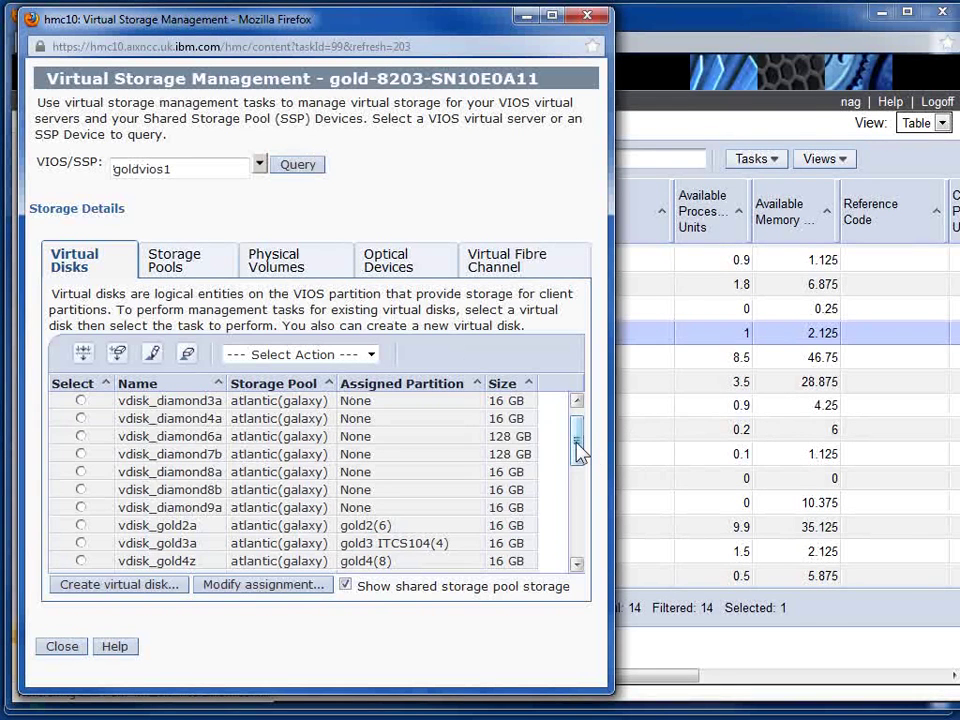
# Locate vdisk_gold6e in the virtual disk list and highlight its entry
pyautogui.moveTo(577, 450); pyautogui.dragTo(583, 500)
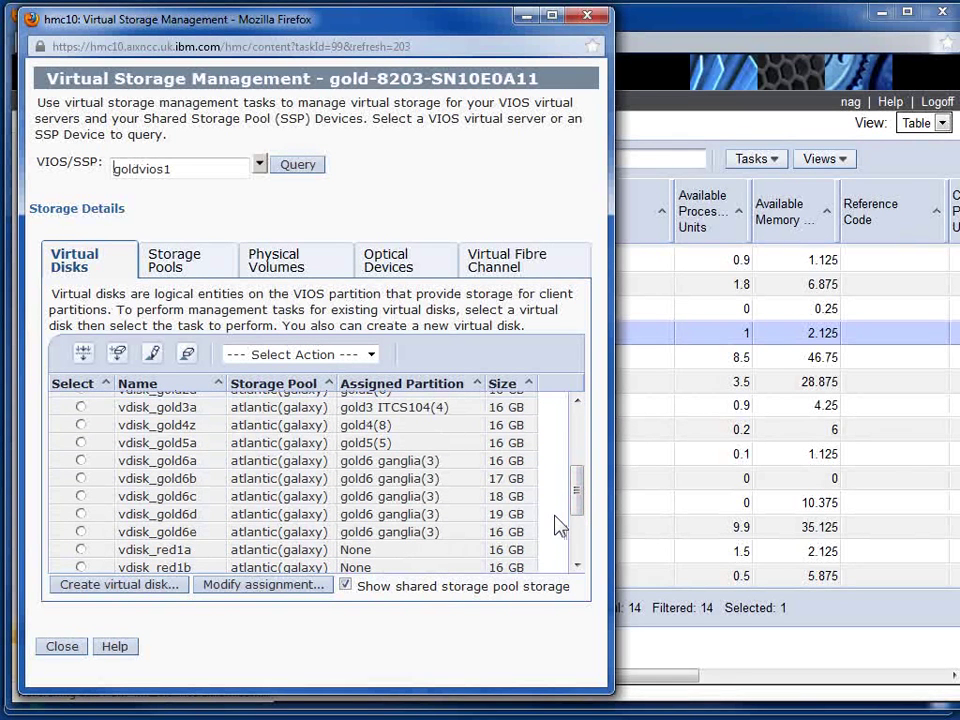
pyautogui.moveTo(560, 527); pyautogui.dragTo(117, 541)
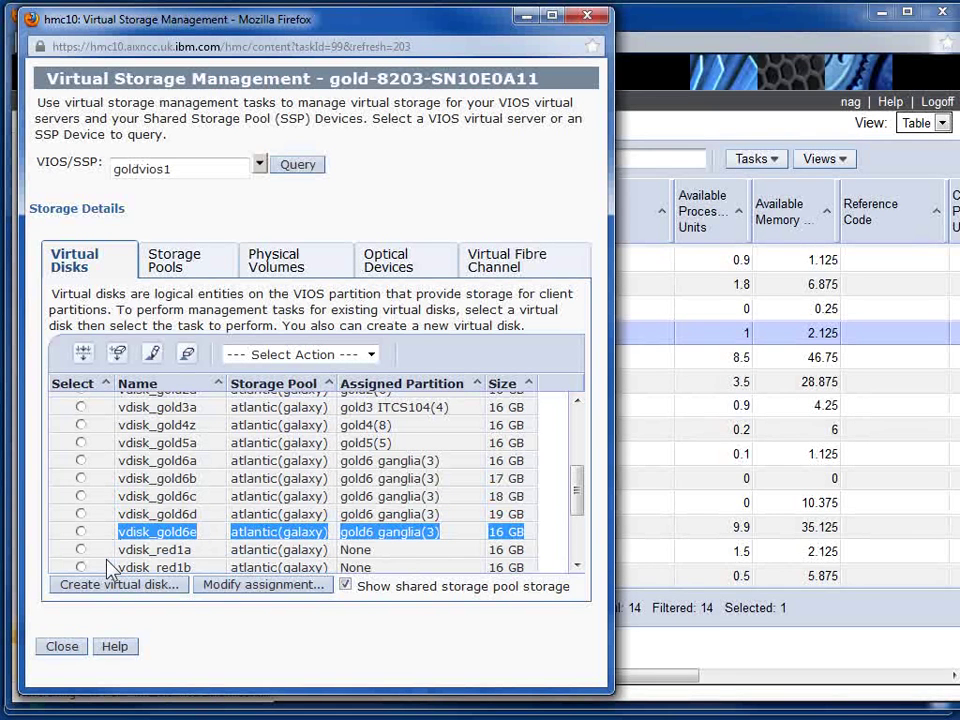